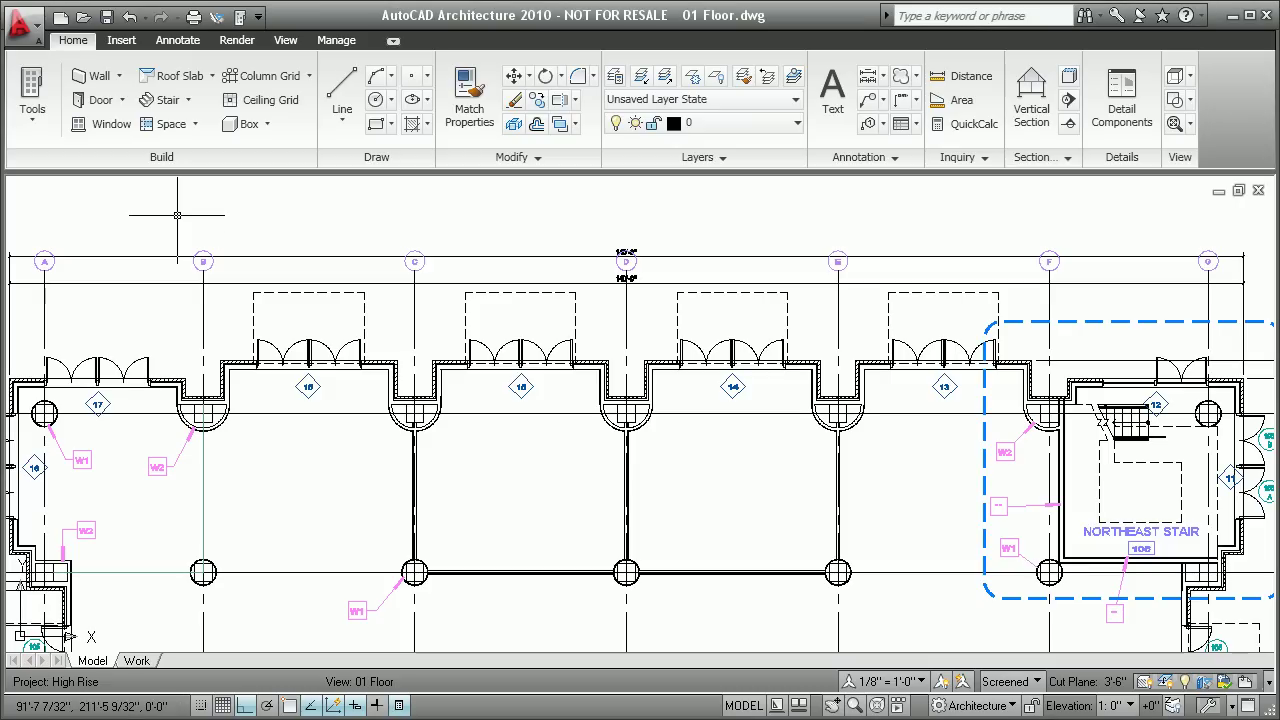
- Pin Enlarged Lobby Plan.dwg in the application menu's Recent Documents list
left_click(37, 46)
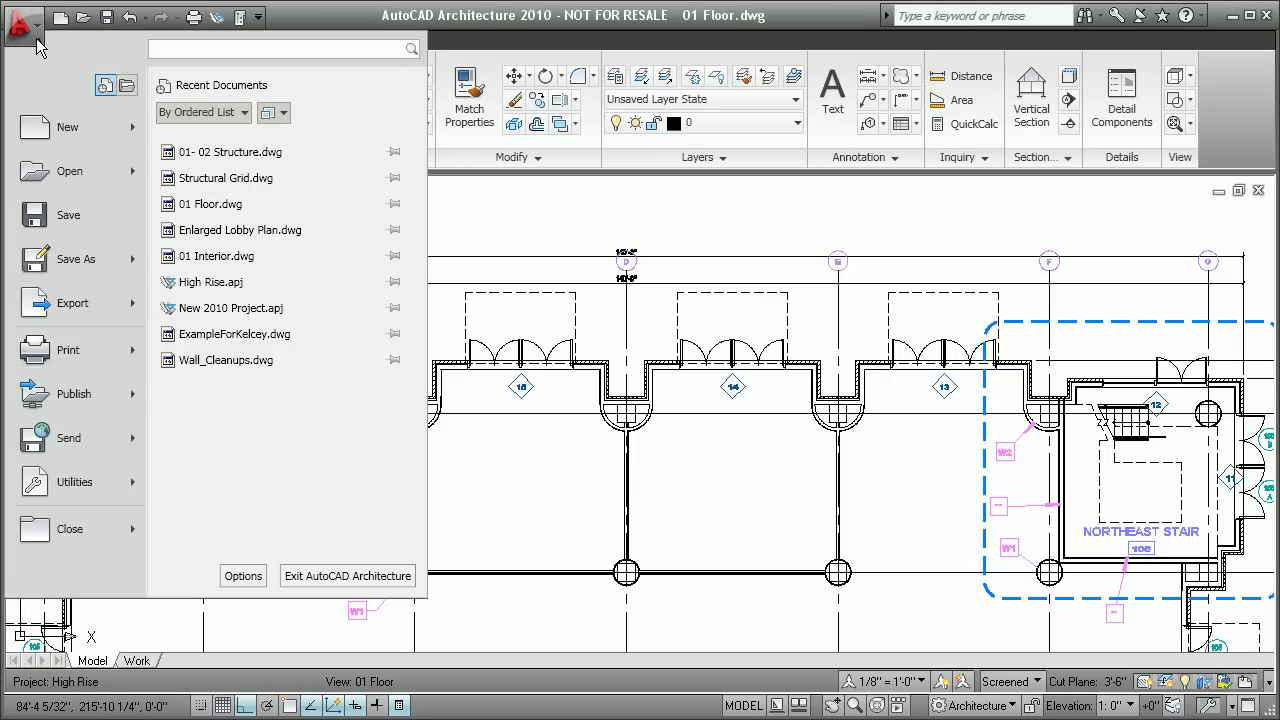
mouse_move(80, 176)
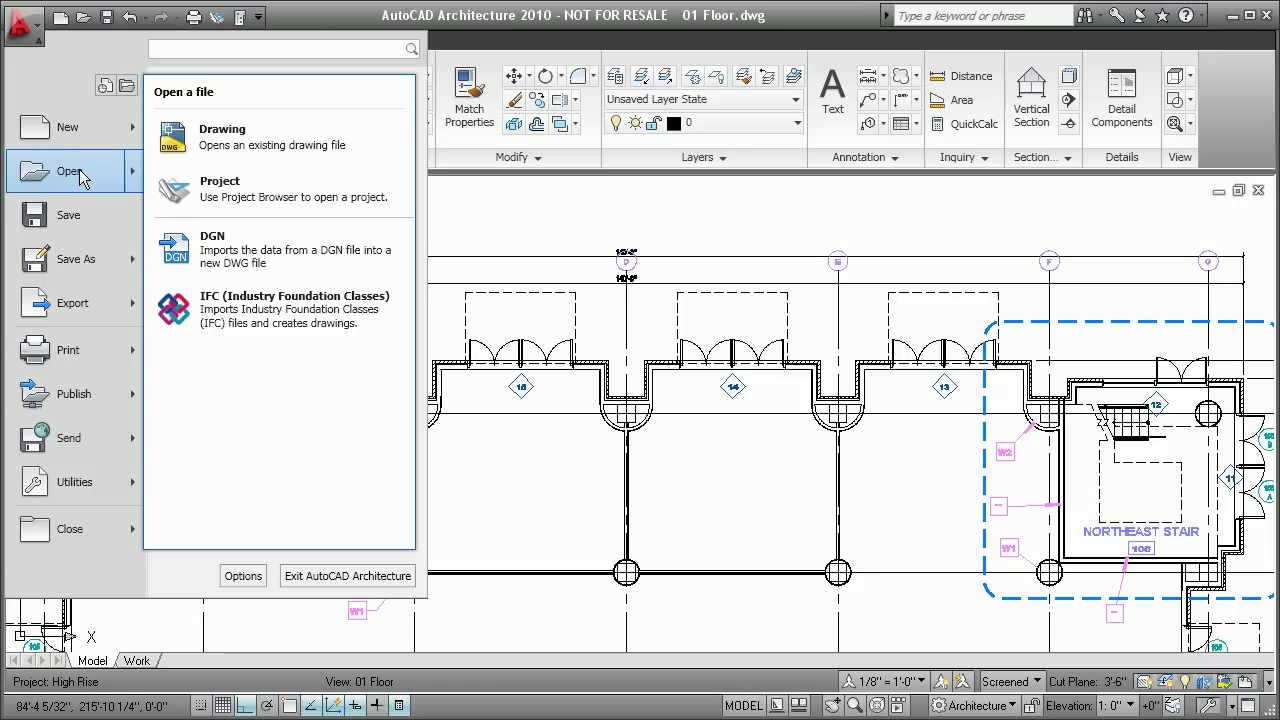
mouse_move(107, 312)
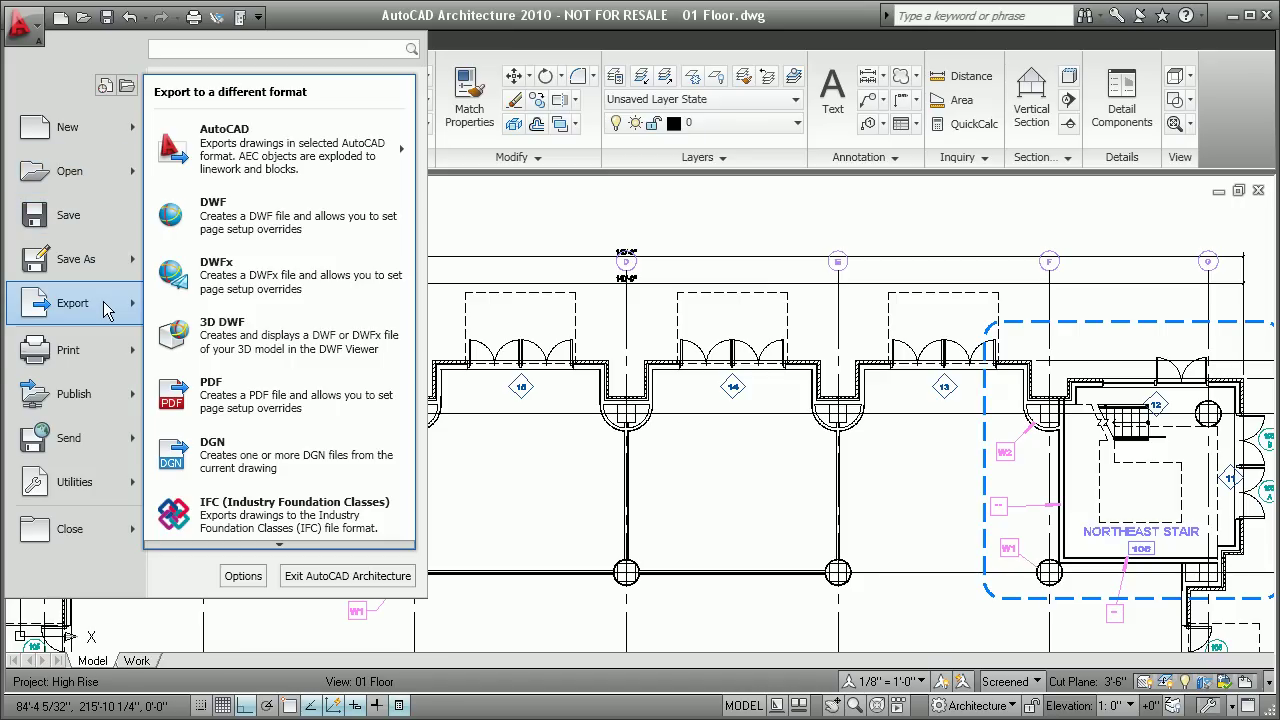
mouse_move(107, 398)
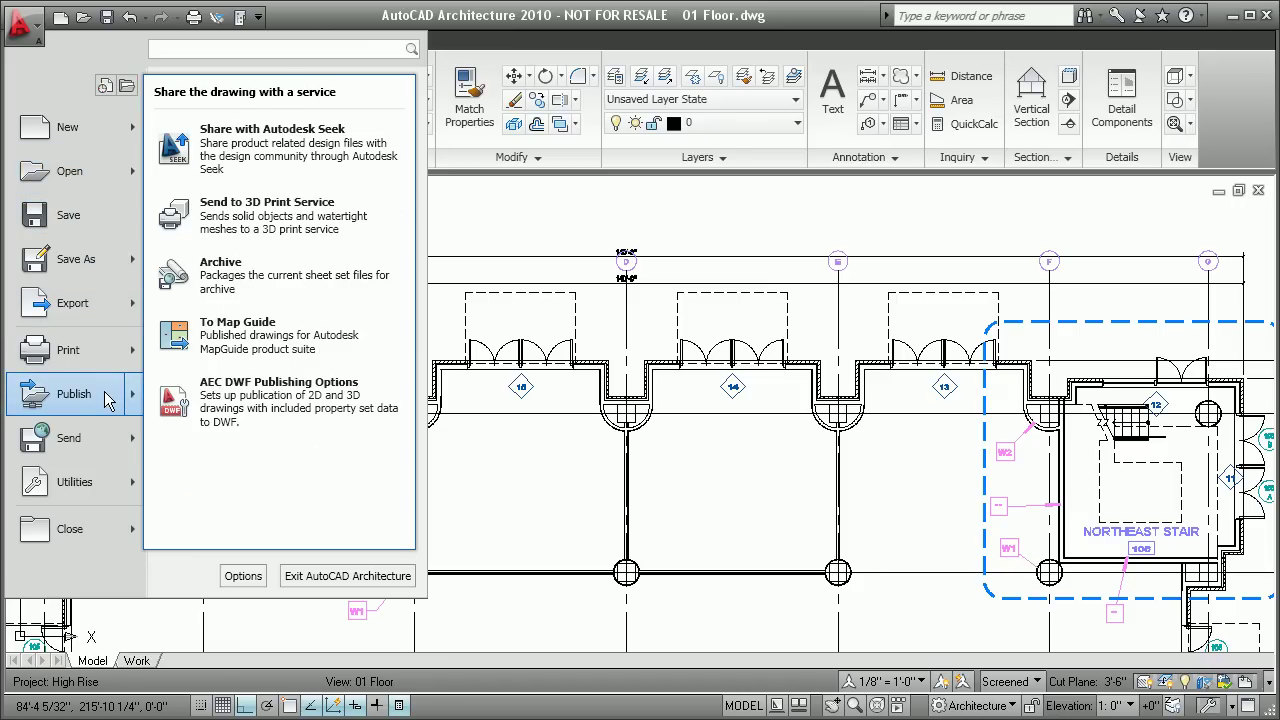
mouse_move(100, 218)
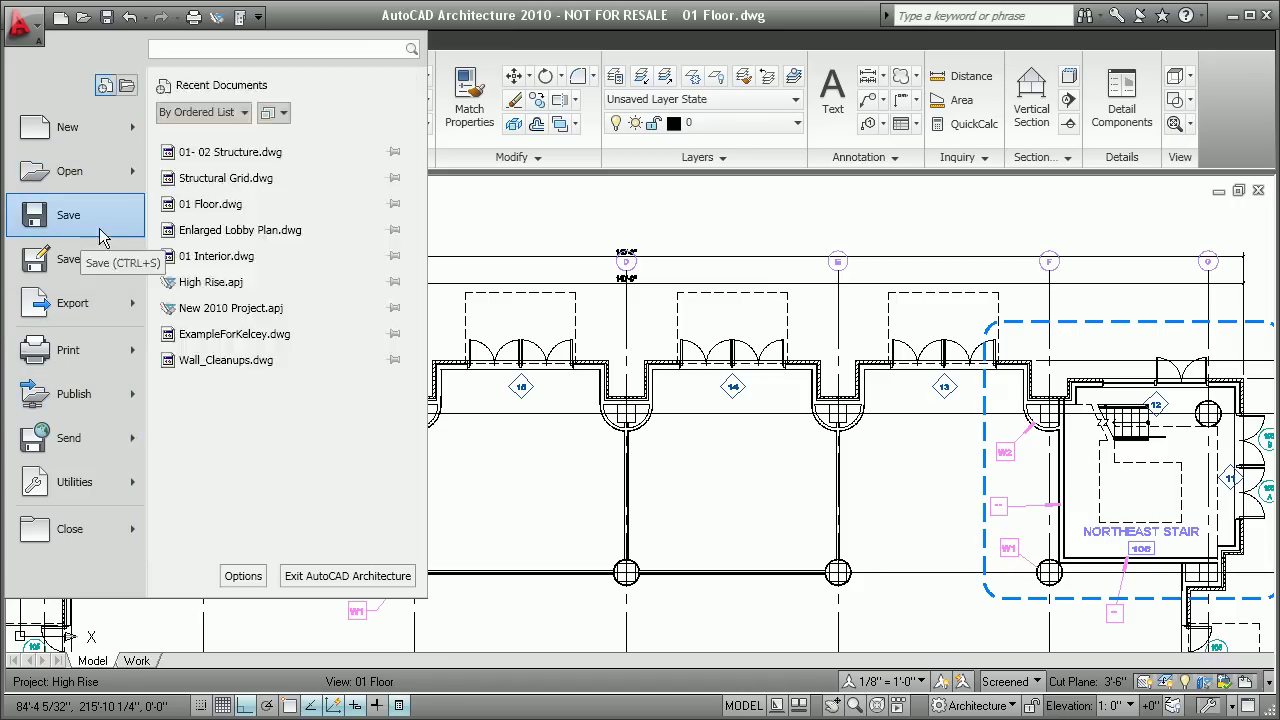
left_click(393, 230)
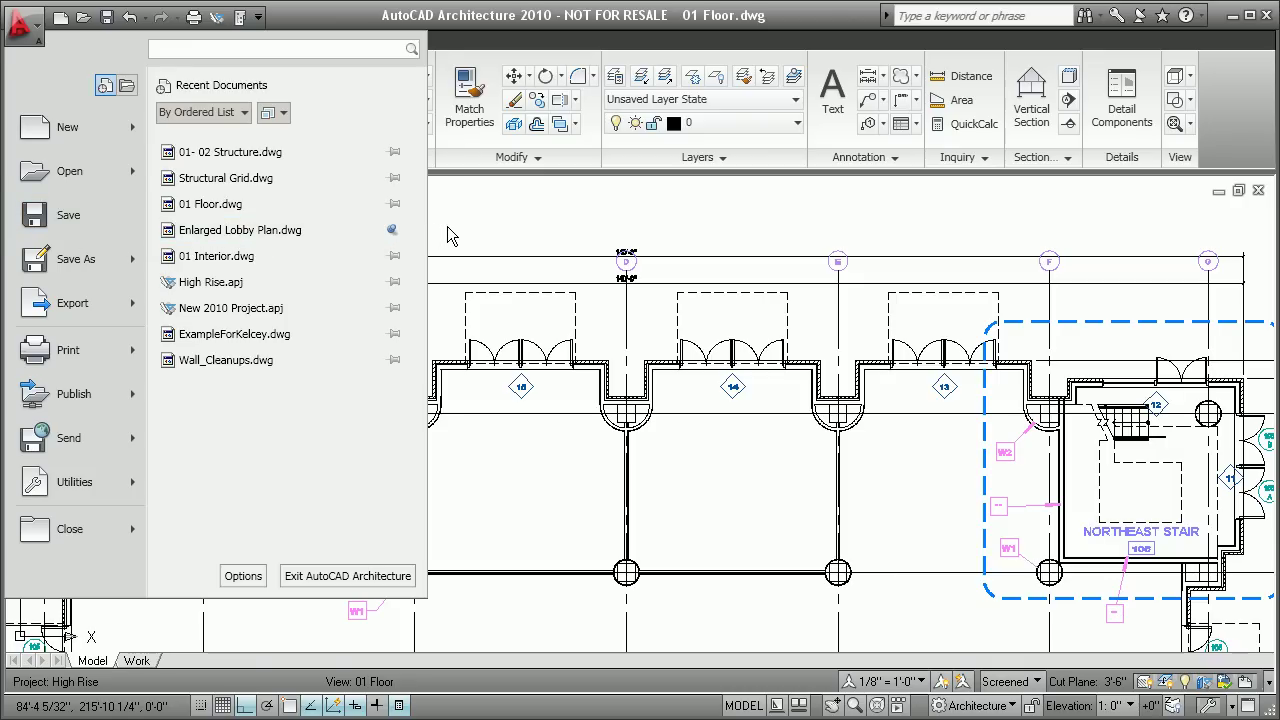
left_click(447, 226)
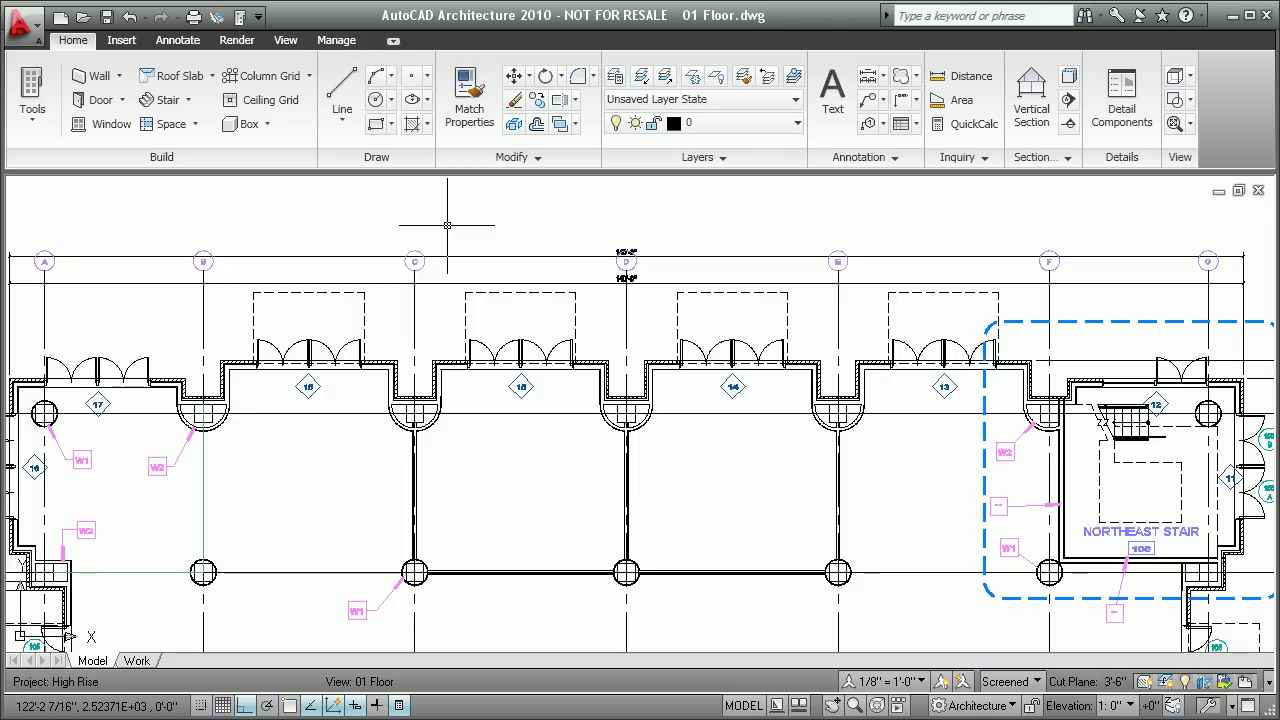
left_click(121, 40)
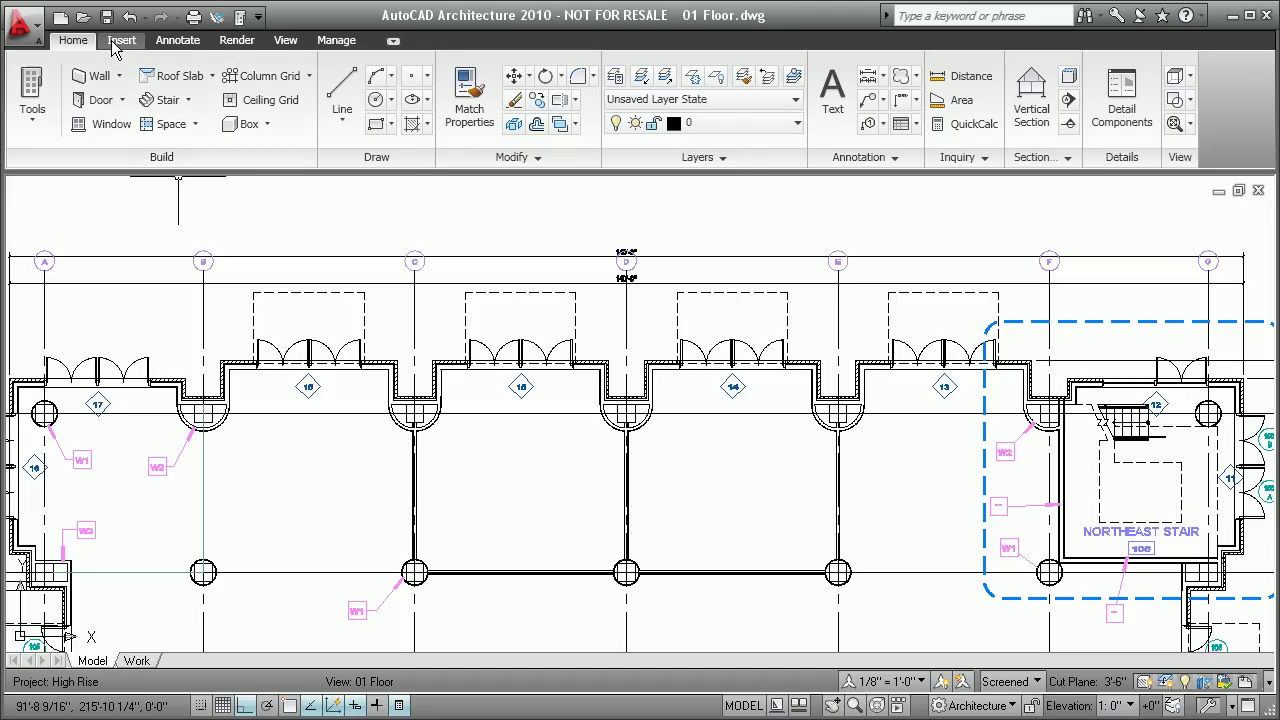
left_click(176, 42)
left_click(235, 42)
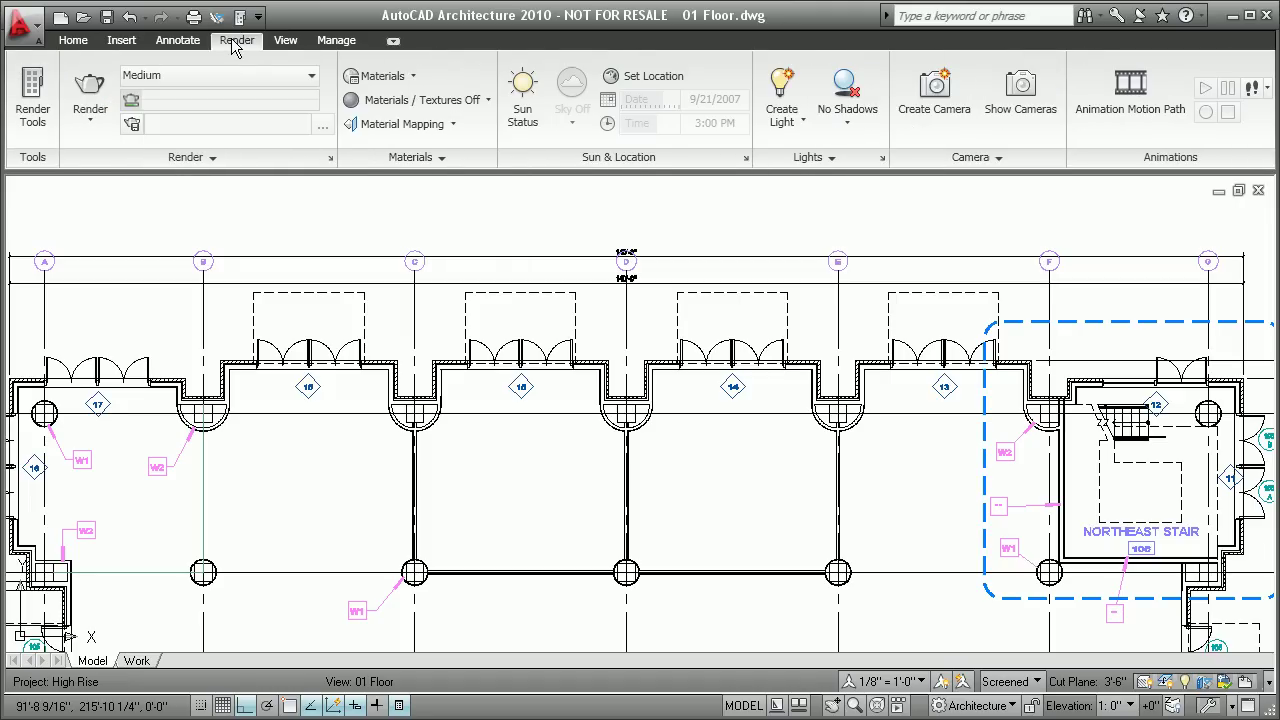
left_click(284, 42)
left_click(330, 42)
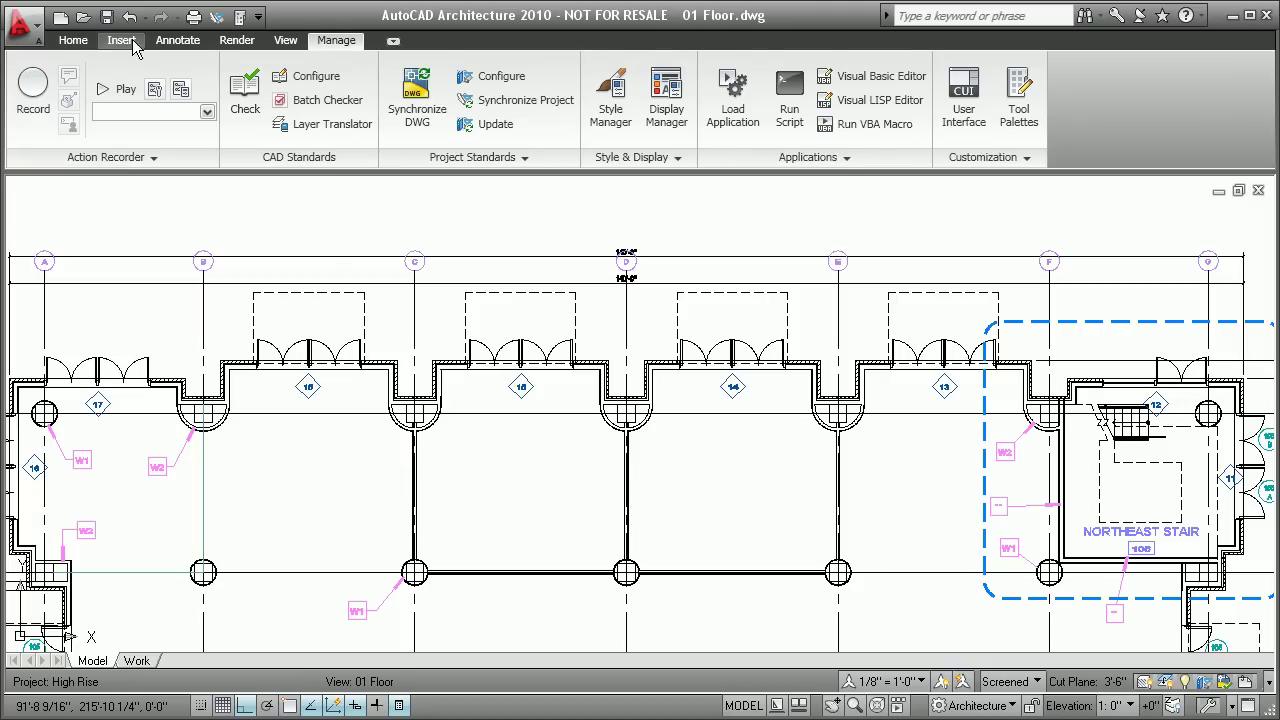
left_click(70, 42)
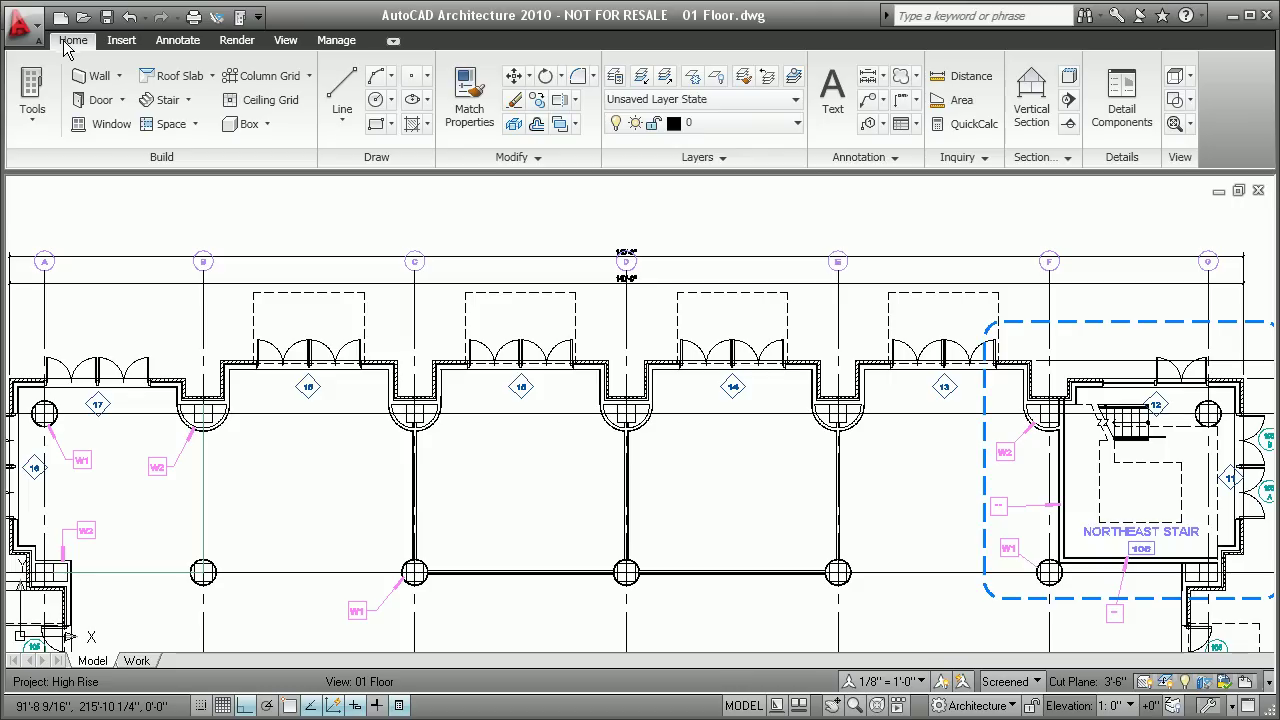
left_click(623, 460)
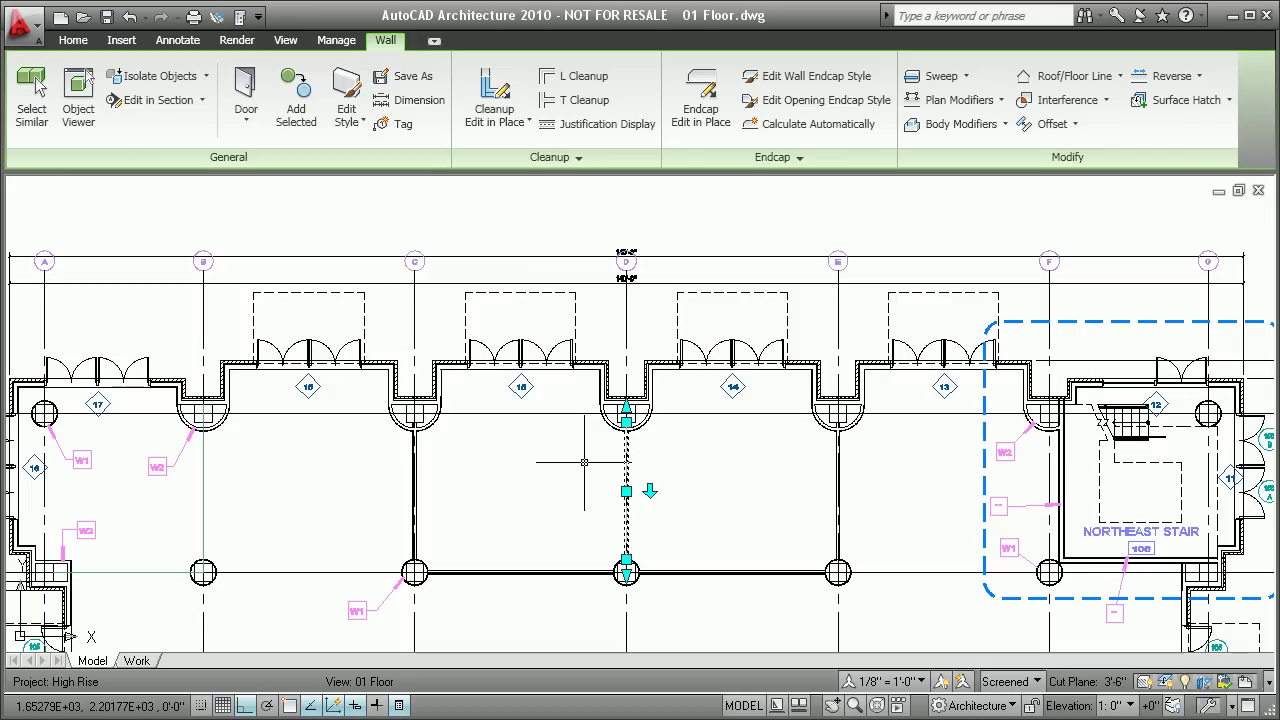
key("Escape")
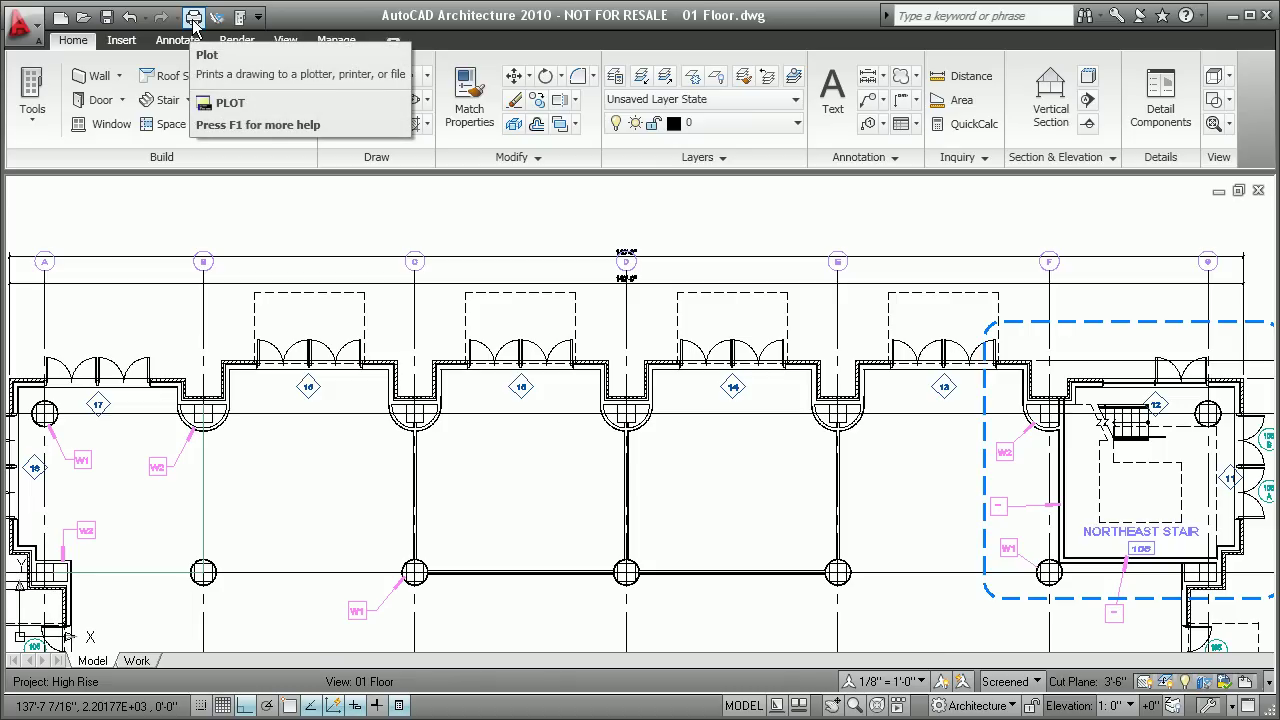
- Move the Quick Access Toolbar below the ribbon and switch to the Annotate tools
left_click(258, 17)
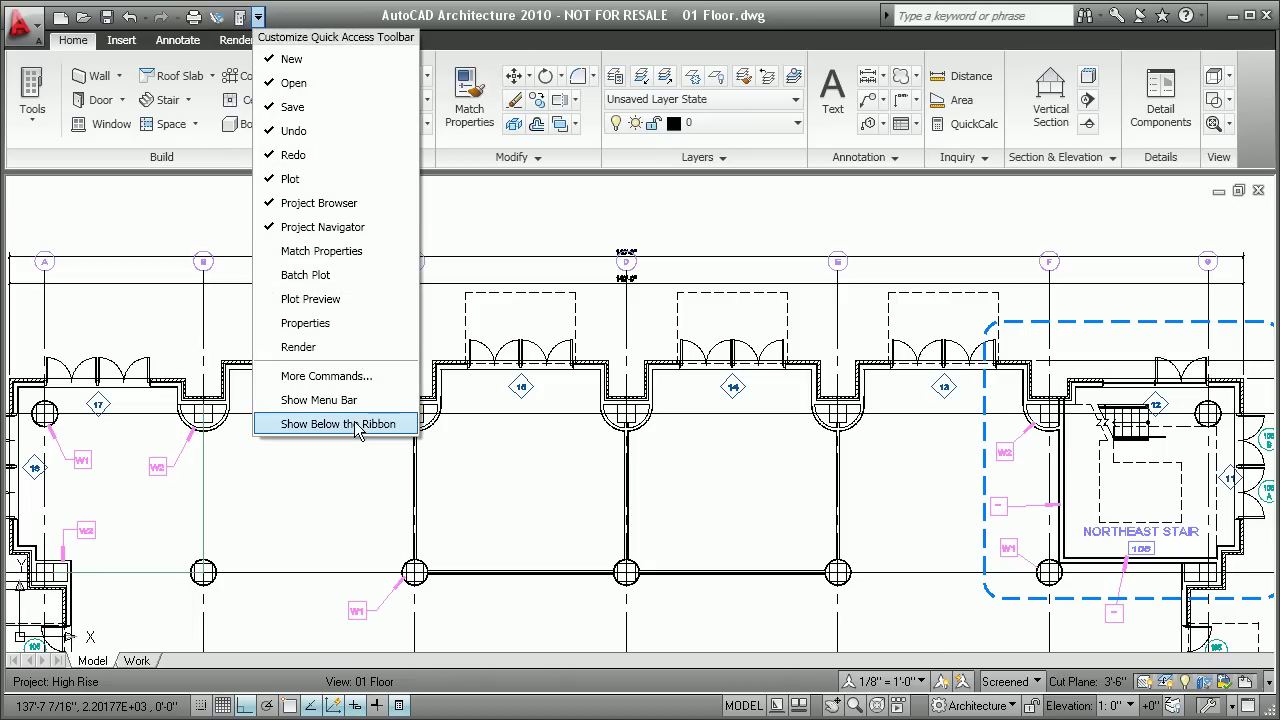
left_click(340, 424)
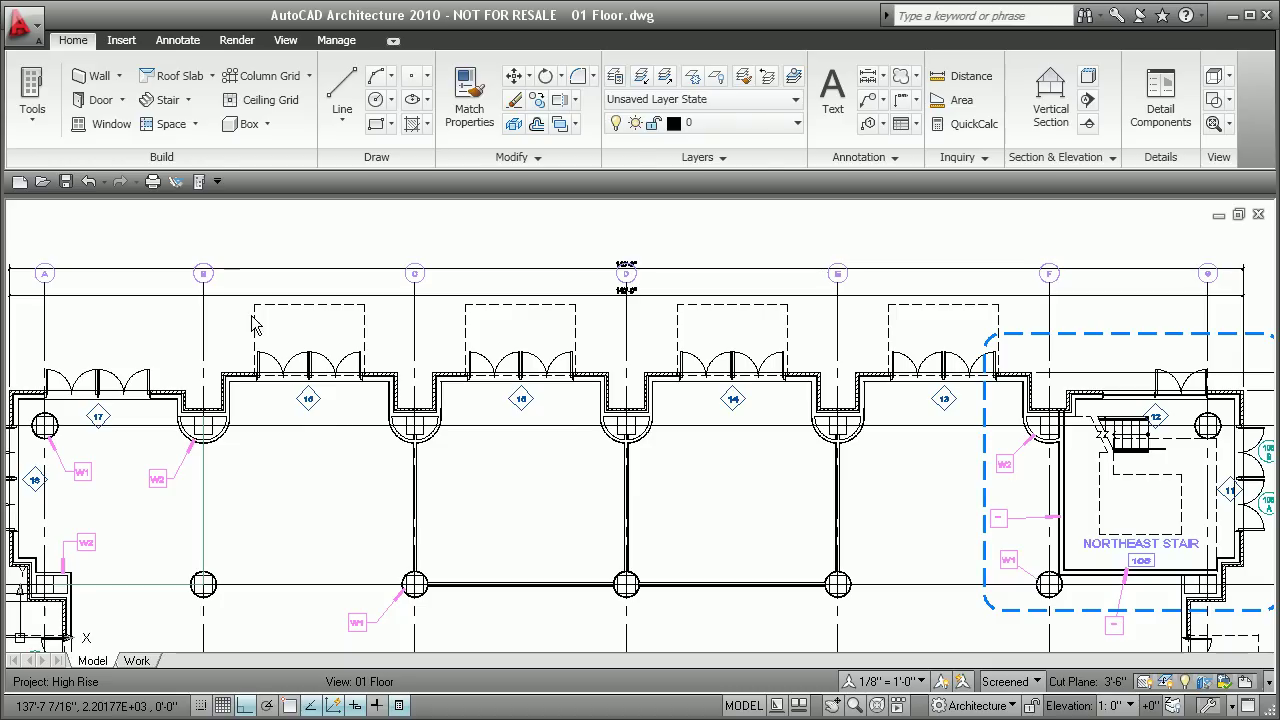
left_click(183, 44)
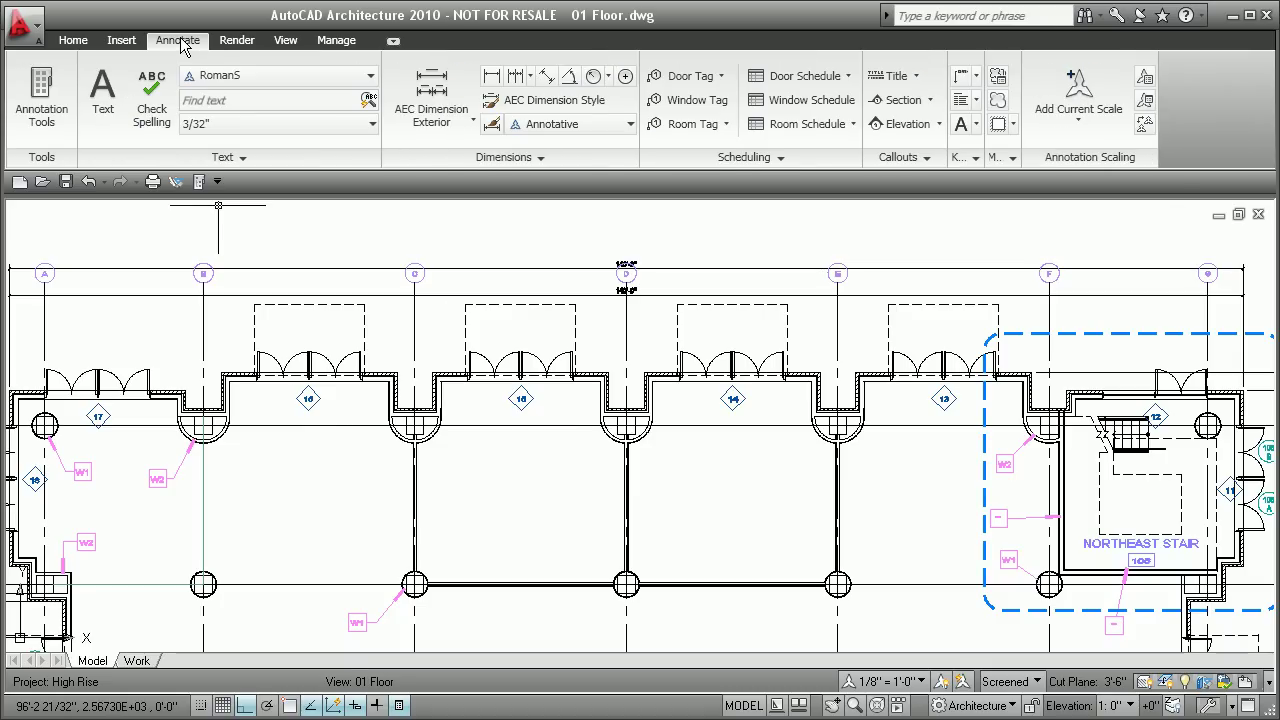
- Tag the top-left door with the project-based door tag placed above it
left_click(719, 77)
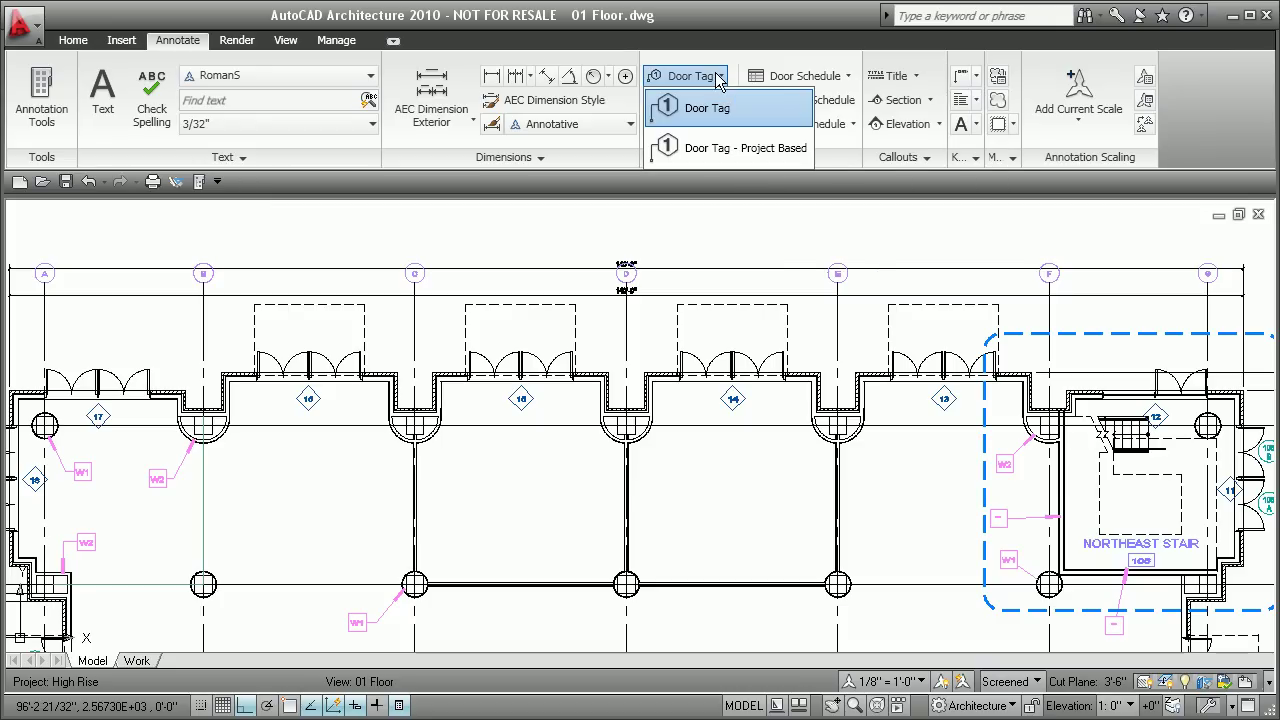
left_click(722, 150)
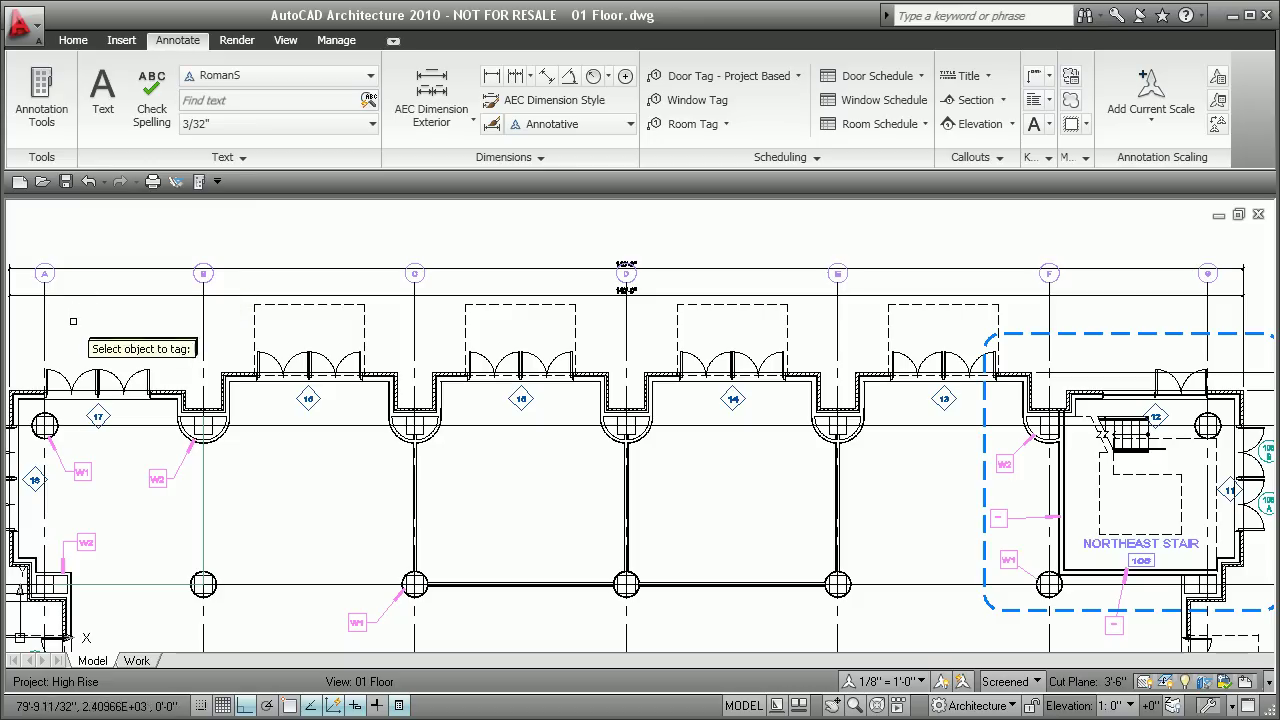
left_click(60, 375)
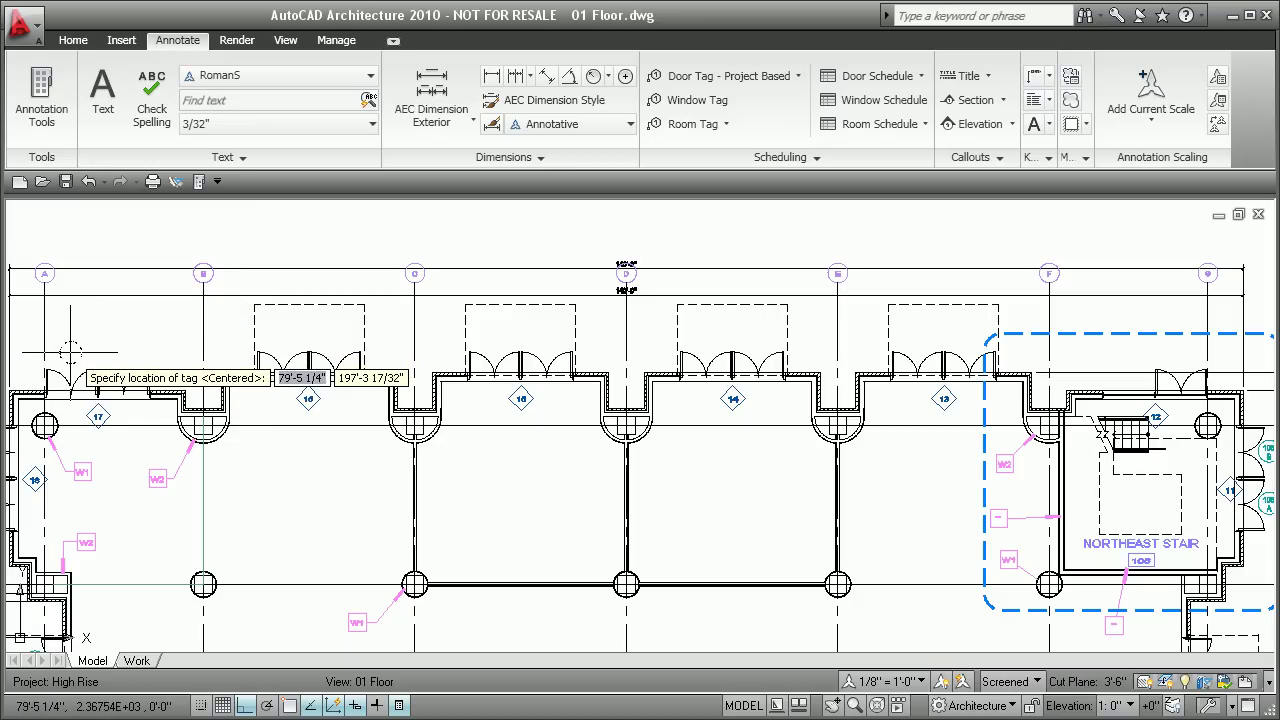
left_click(78, 368)
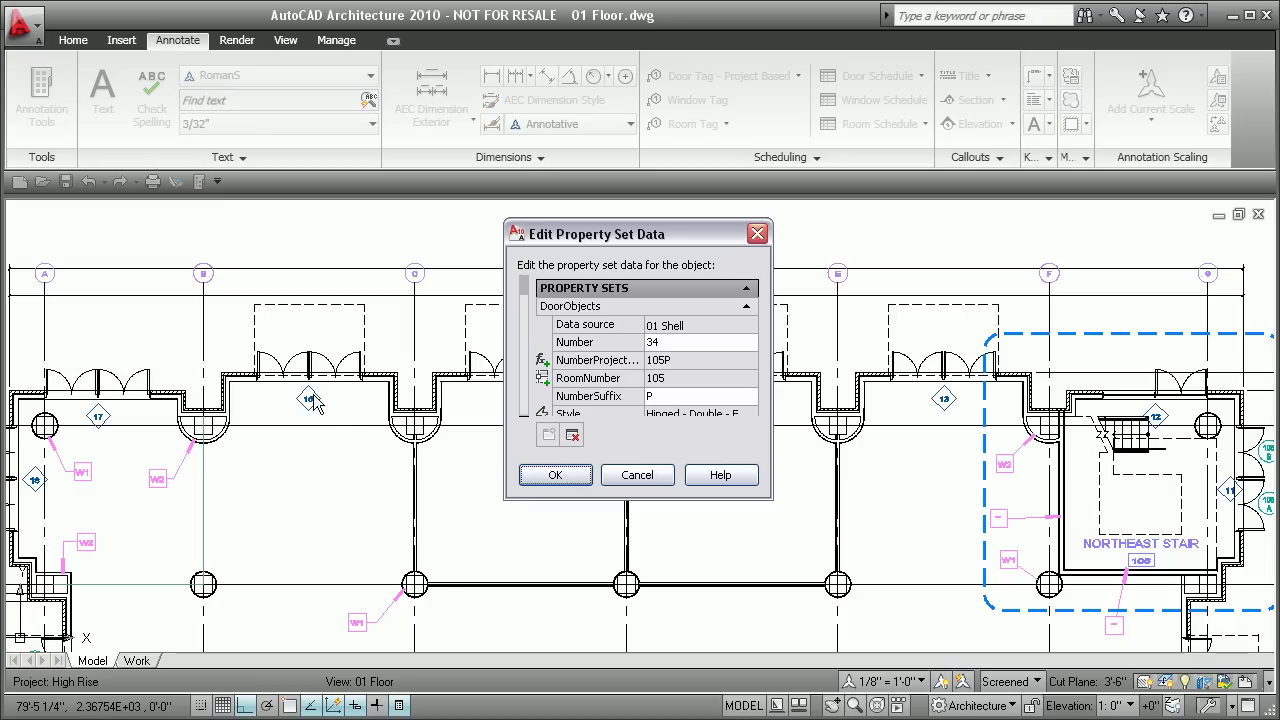
left_click(548, 477)
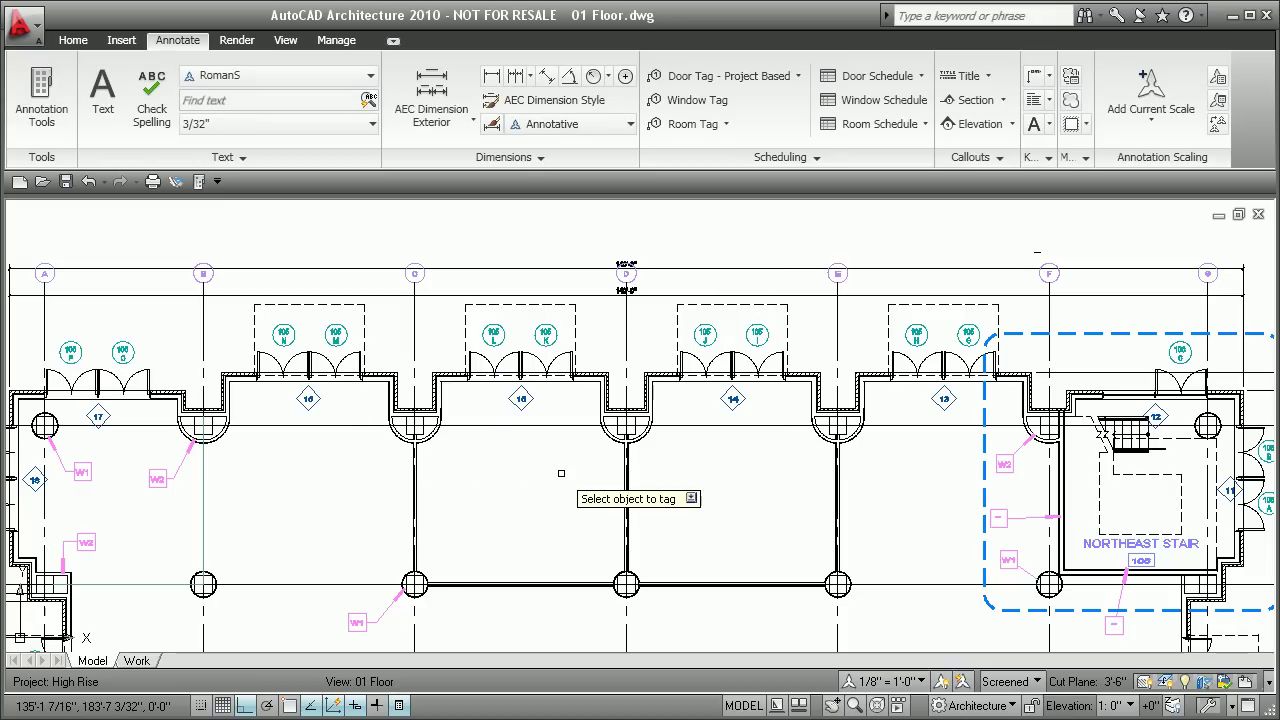
- Cancel tagging and pan the 01 Floor plan completely out of view
key("Escape")
type("p")
key("Return")
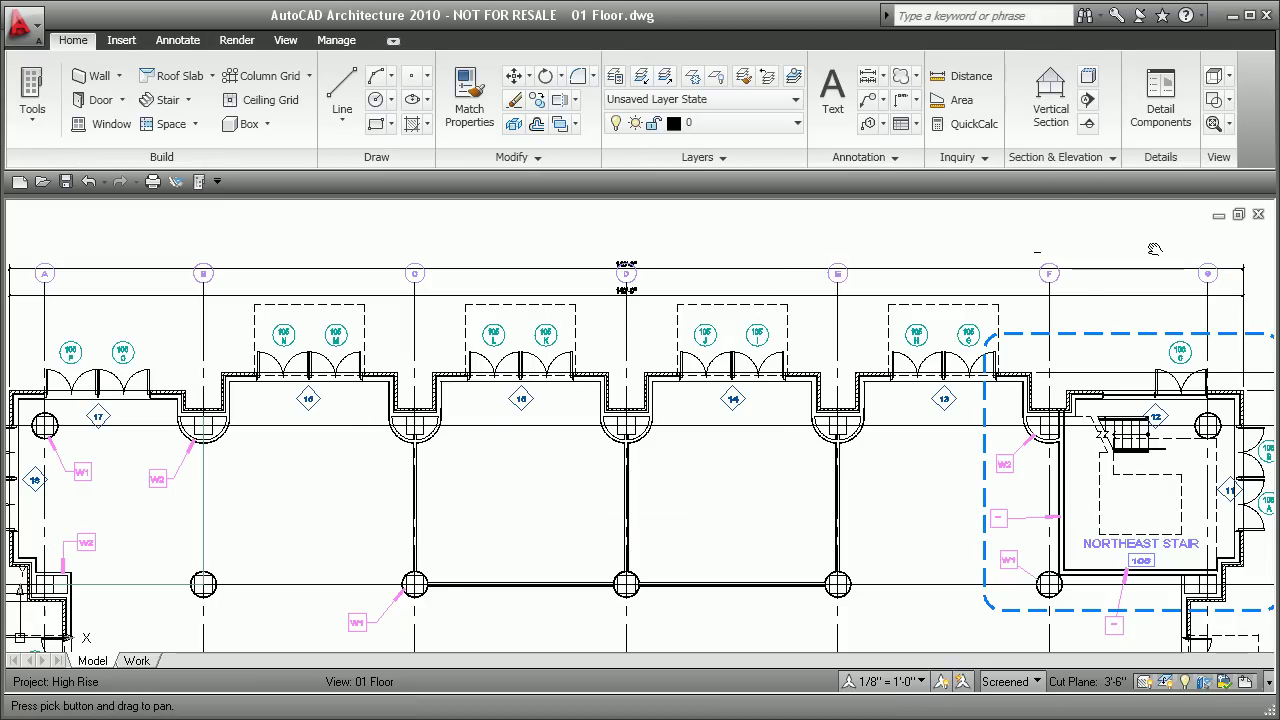
mouse_move(1227, 295)
left_mouse_down()
mouse_move(722, 364)
mouse_move(206, 290)
mouse_move(18, 332)
left_mouse_up()
left_click_drag(243, 423, 133, 403)
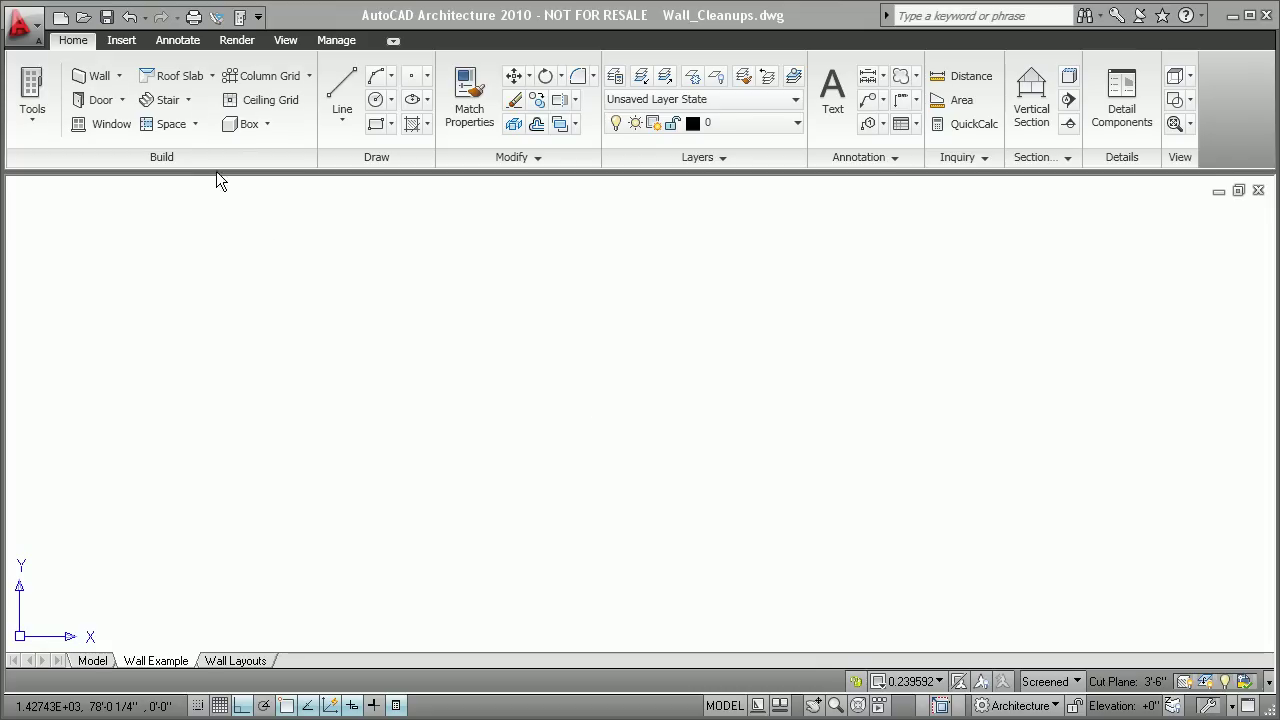
- Draw a standard wall from a top start point through two end points, forming a stepped junction
left_click(120, 75)
left_click(123, 112)
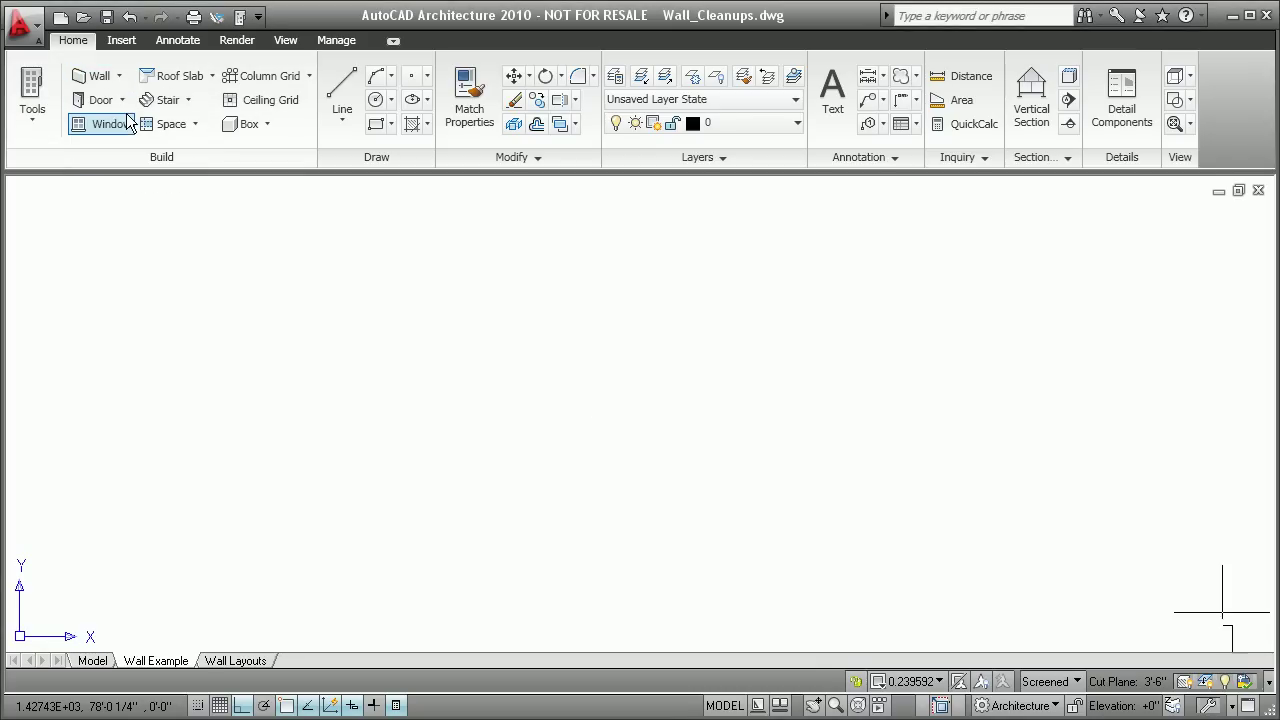
left_click(637, 198)
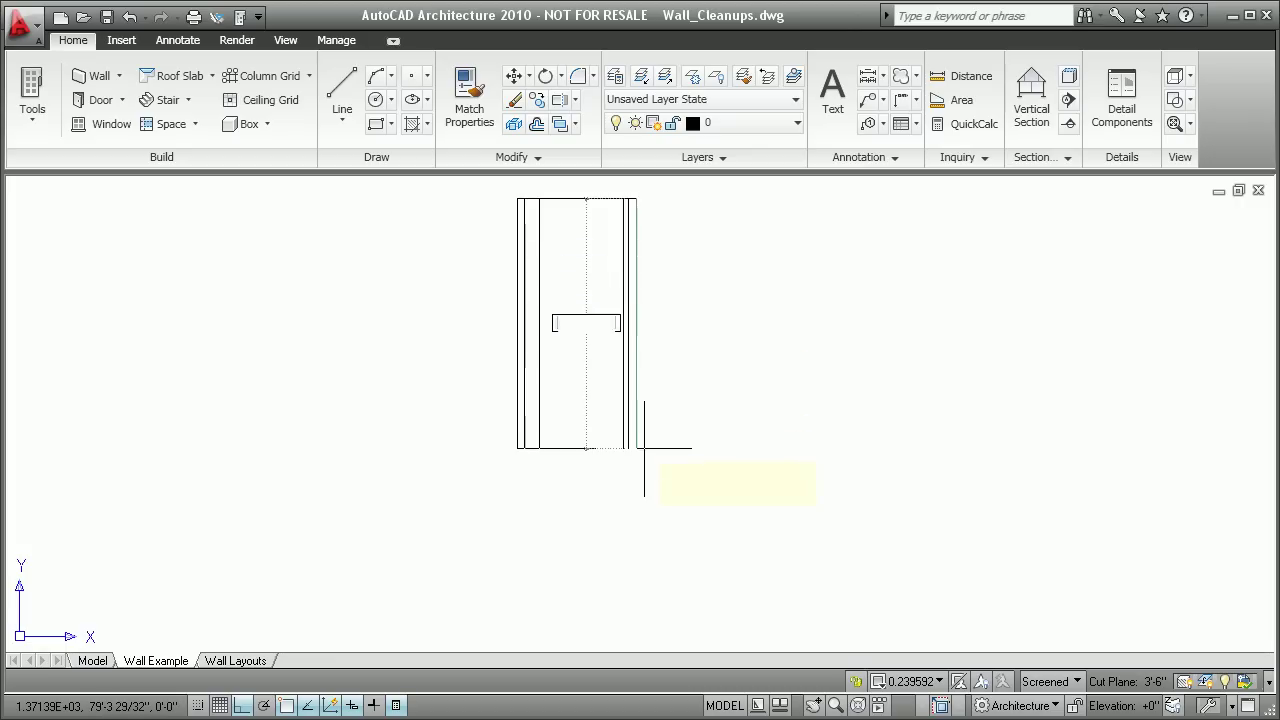
left_click(644, 461)
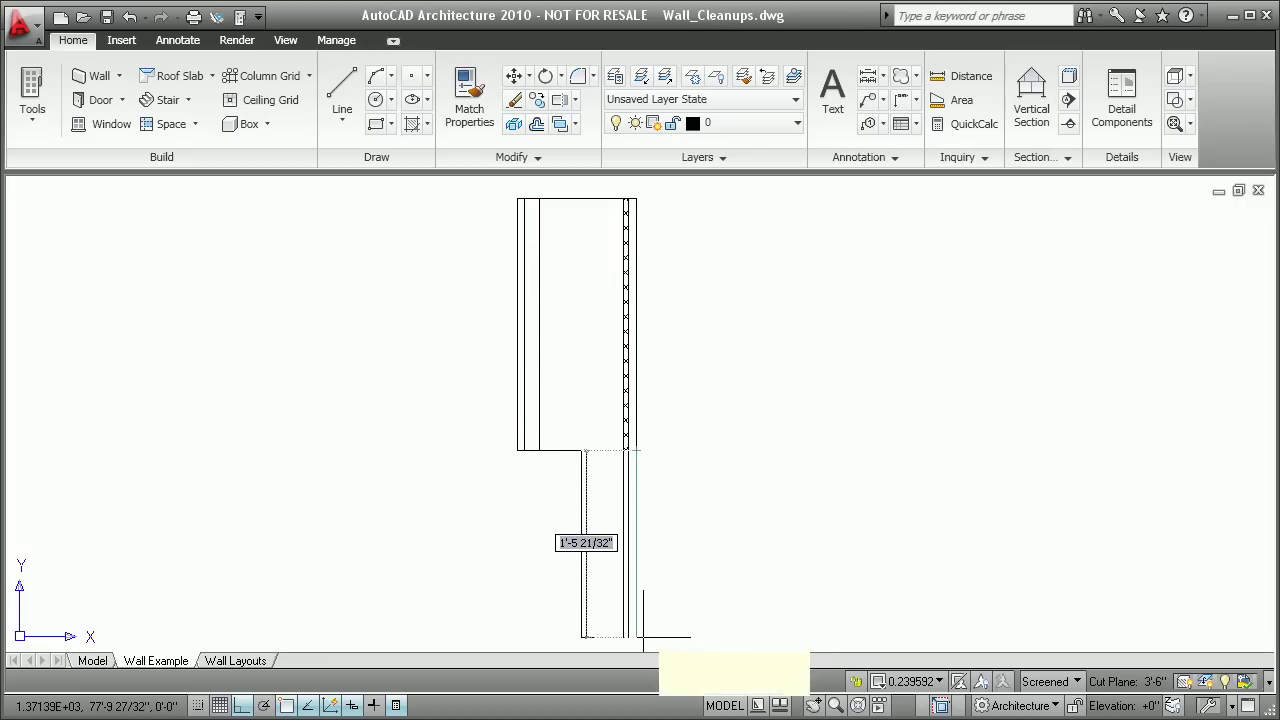
left_click(643, 640)
key("Return")
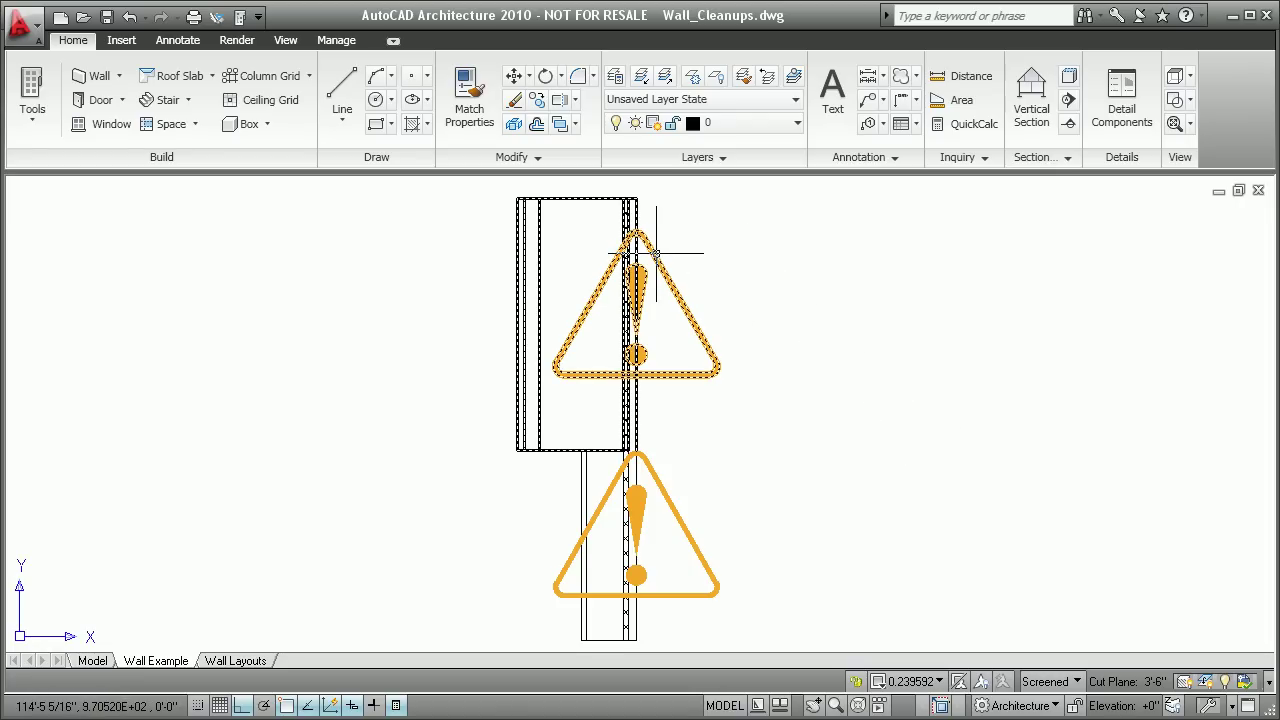
mouse_move(656, 253)
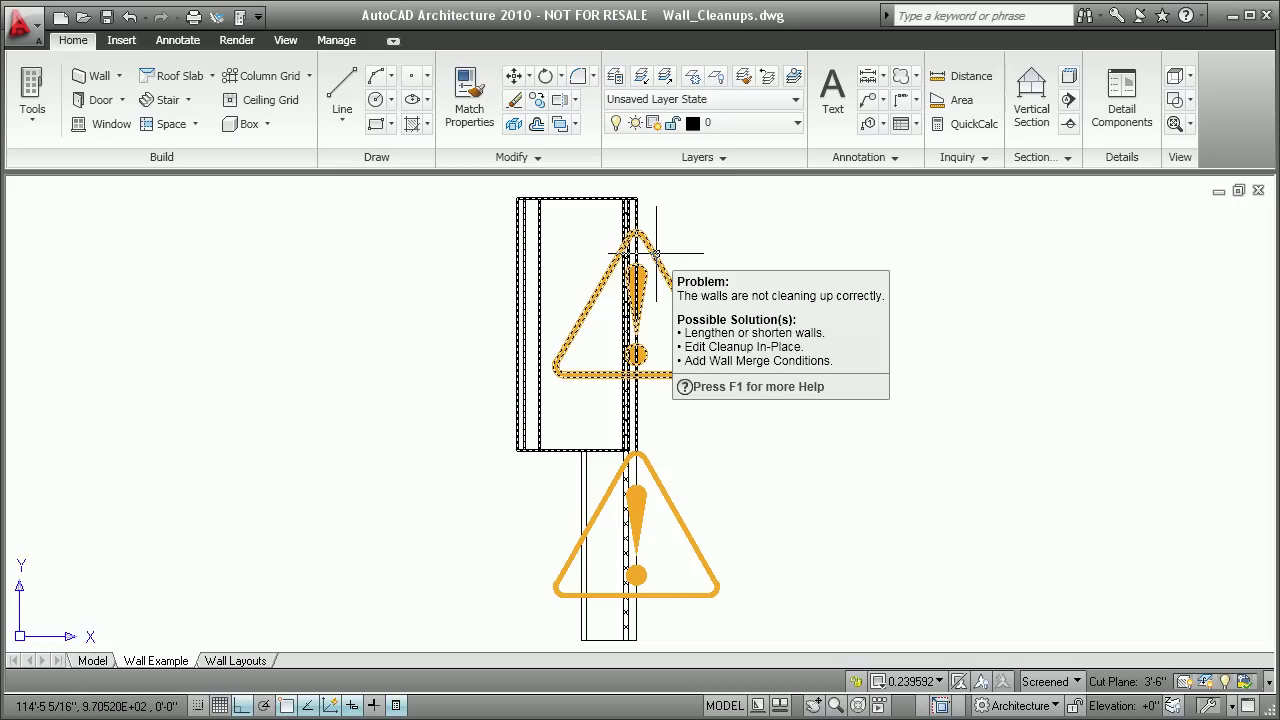
- Start Cleanup Edit in Place on the flagged wall, zoom to the junction, select the stud edge
left_click(656, 254)
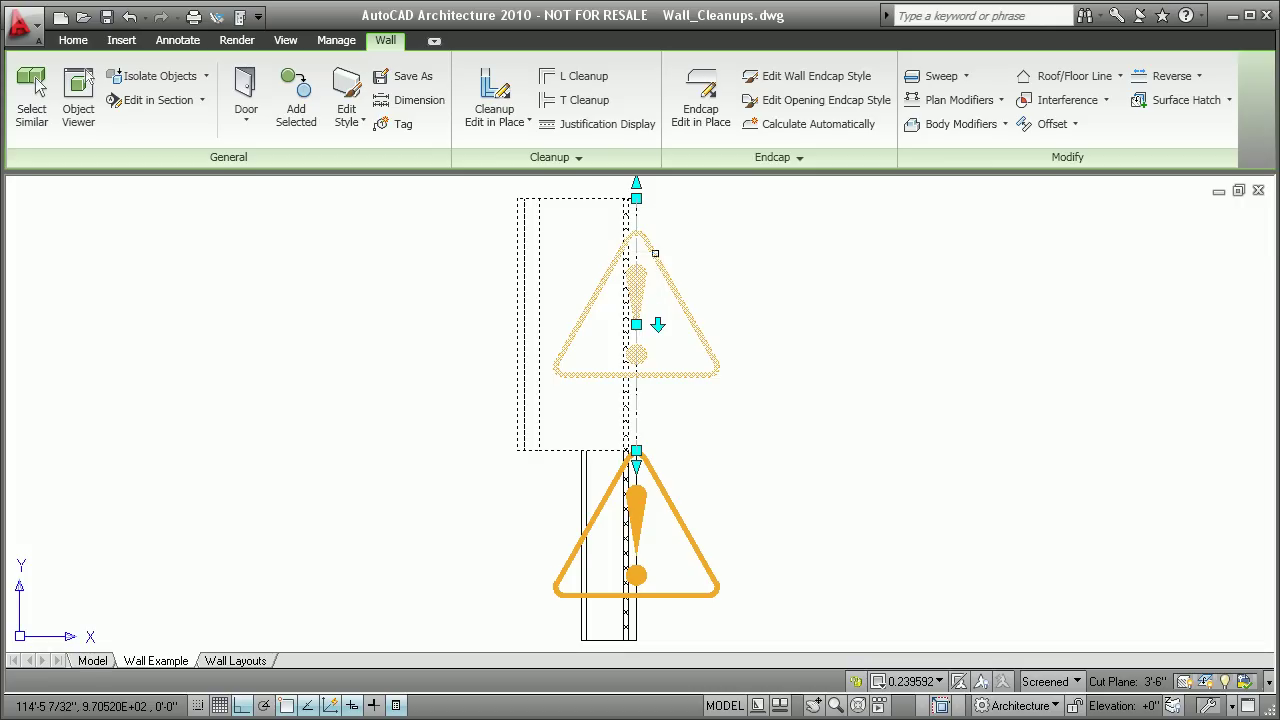
left_click(495, 88)
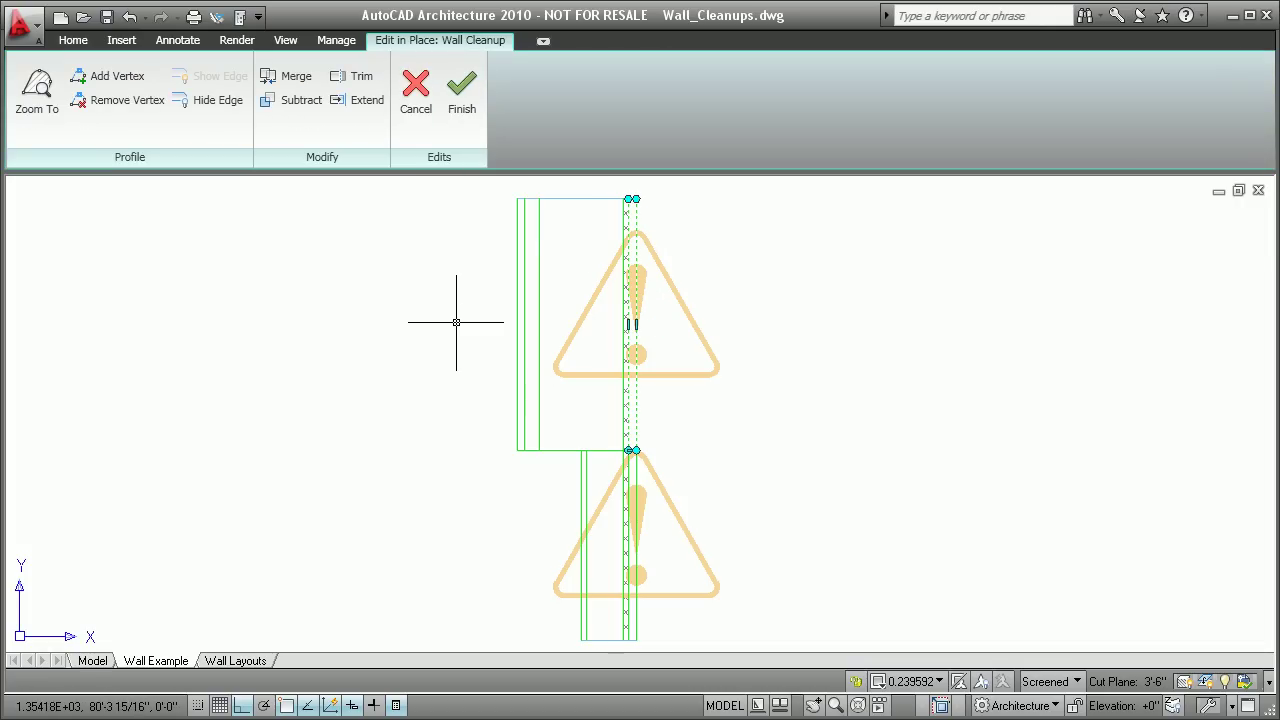
type("zoom")
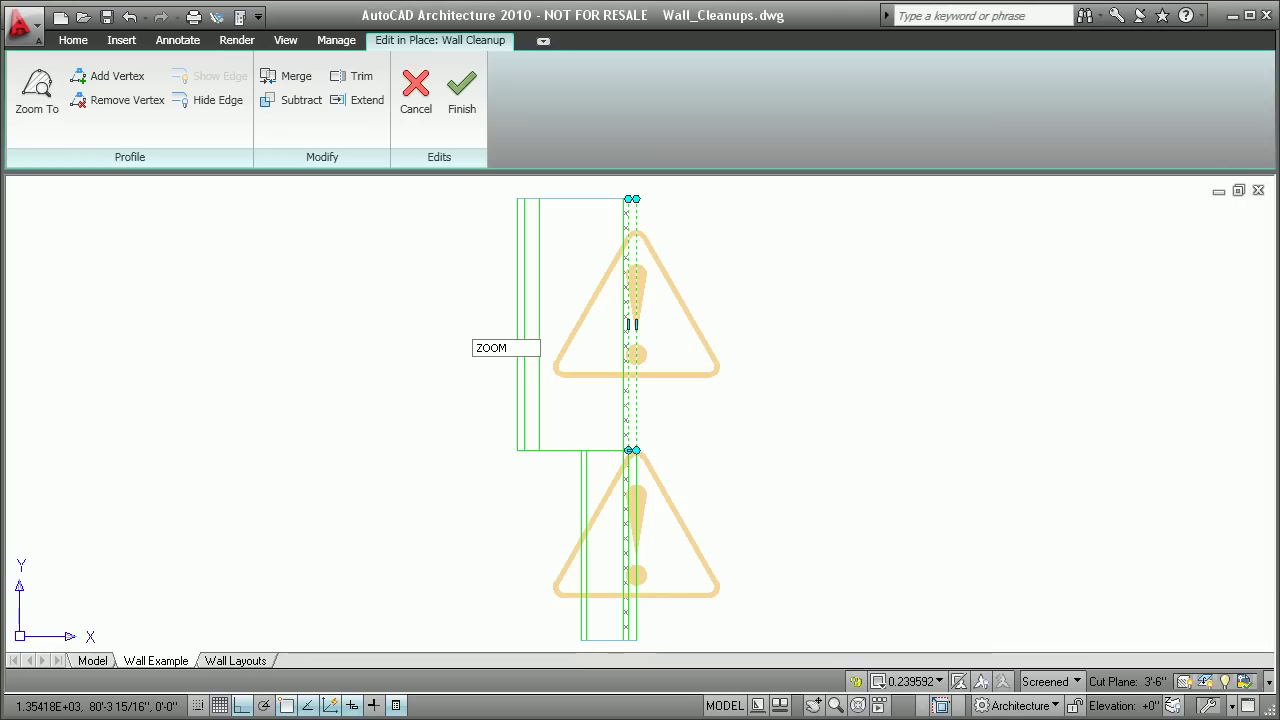
key("Return")
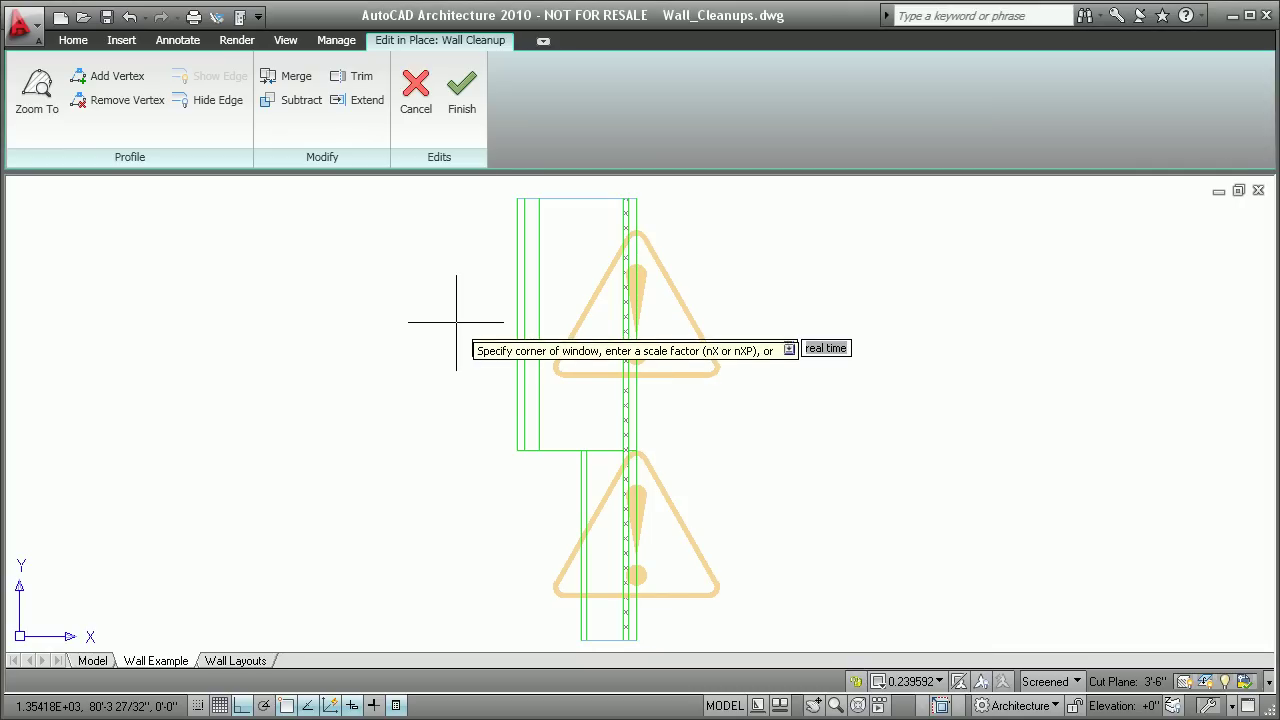
left_click(458, 376)
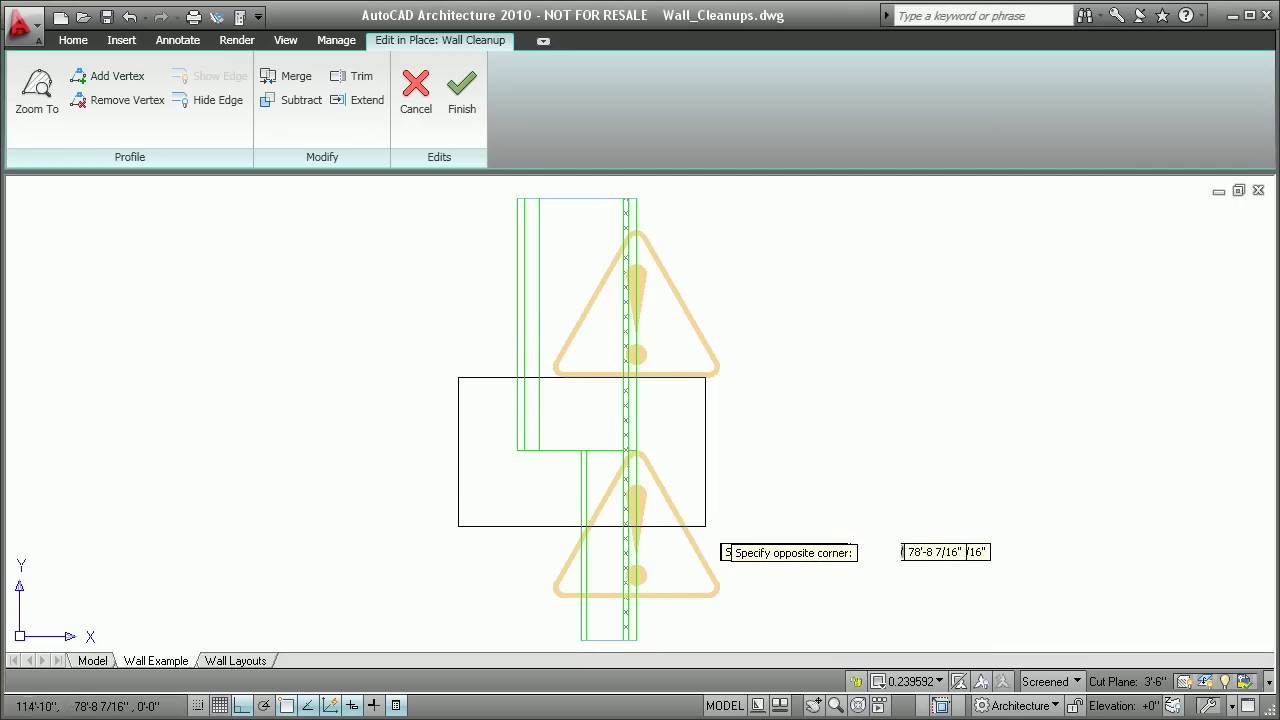
left_click(721, 530)
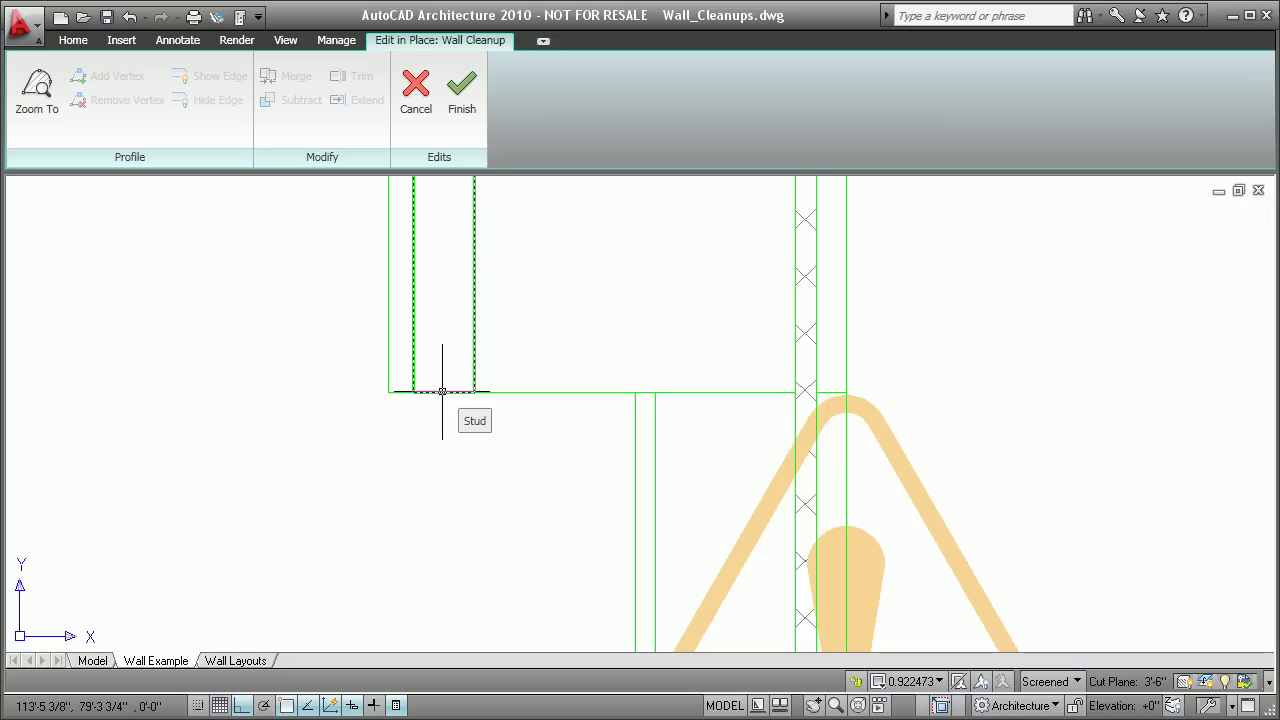
left_click(442, 391)
- Offset the stud profile edge down 1 1/2", add a corner vertex, and stretch it to the lower wall
left_click(442, 391)
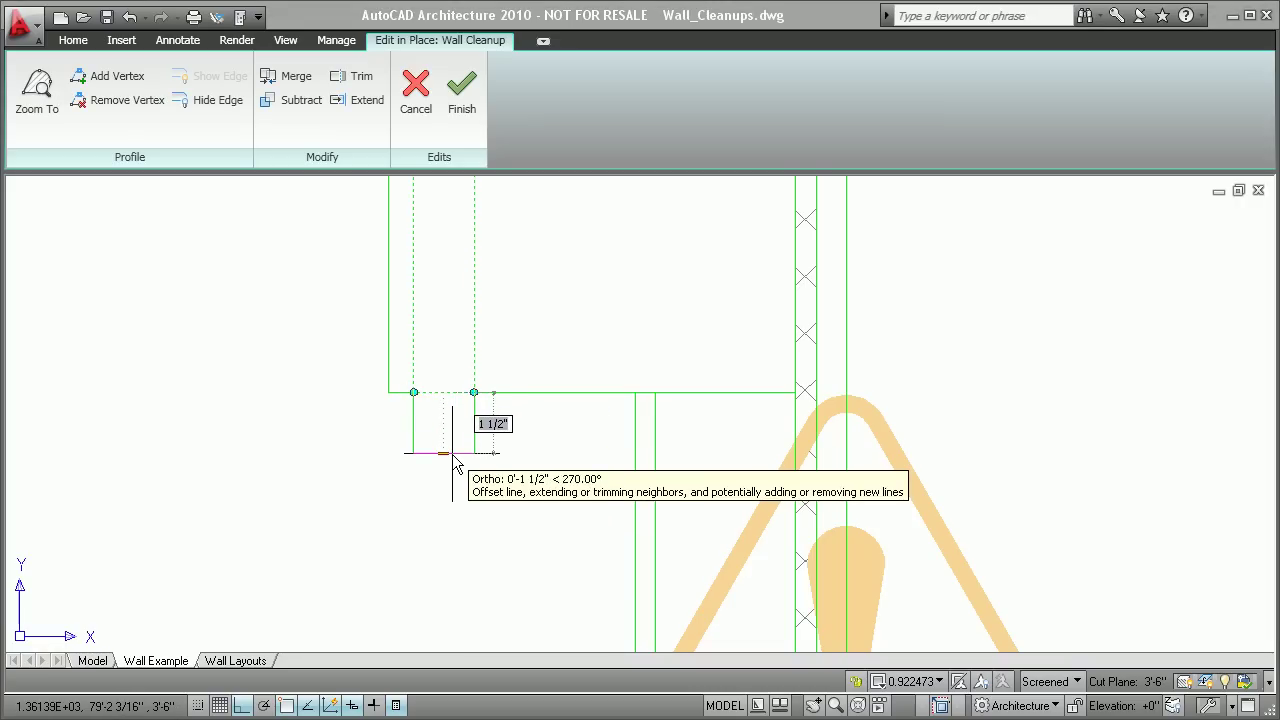
type("1.5")
key("Return")
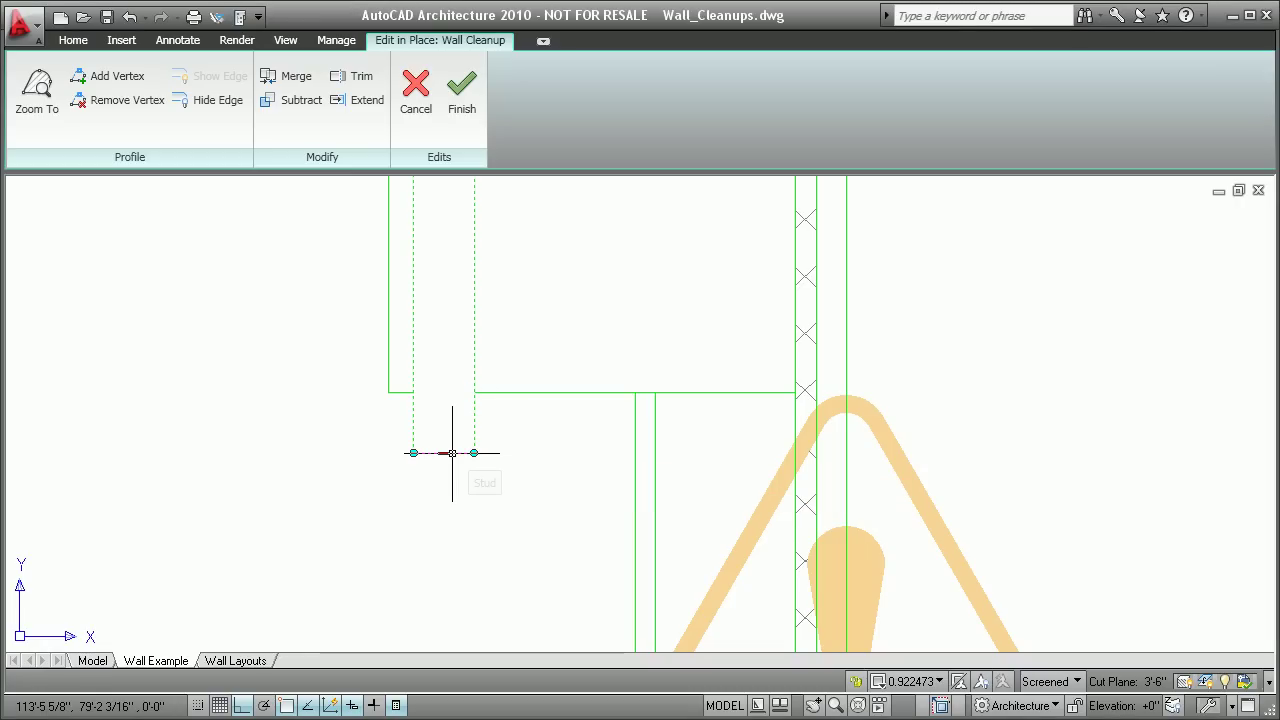
left_click(120, 85)
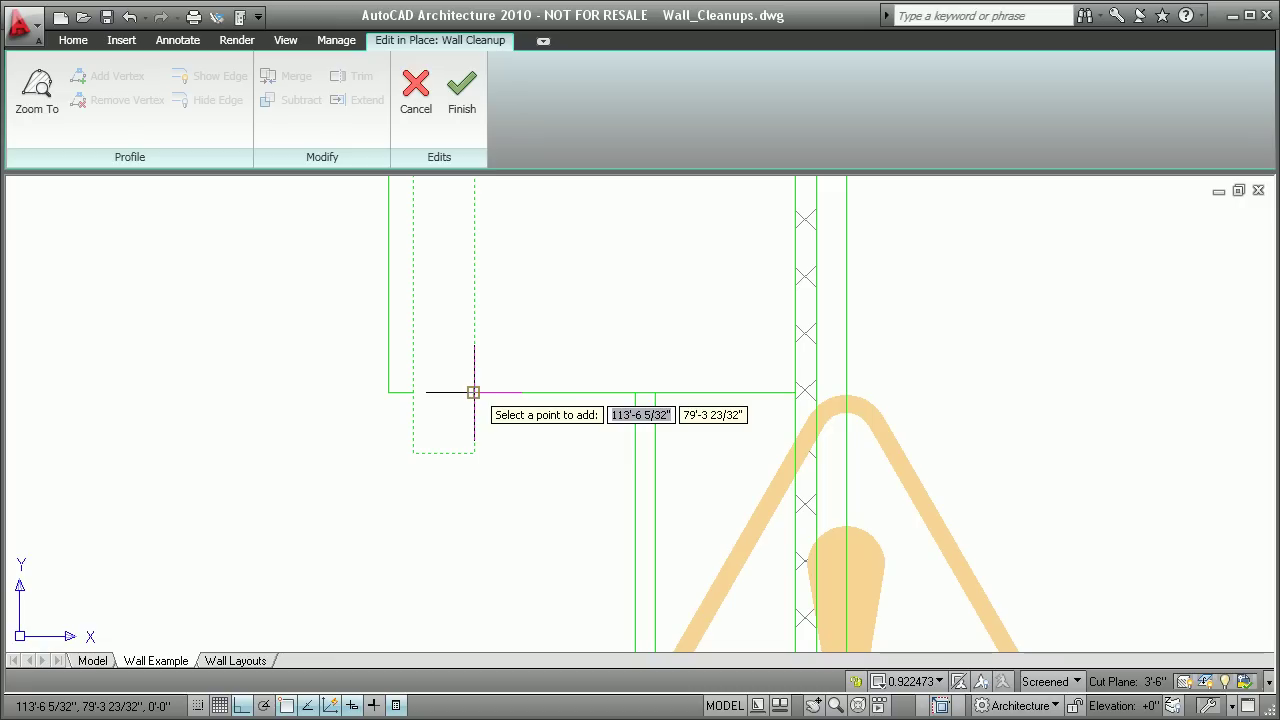
left_click(474, 392)
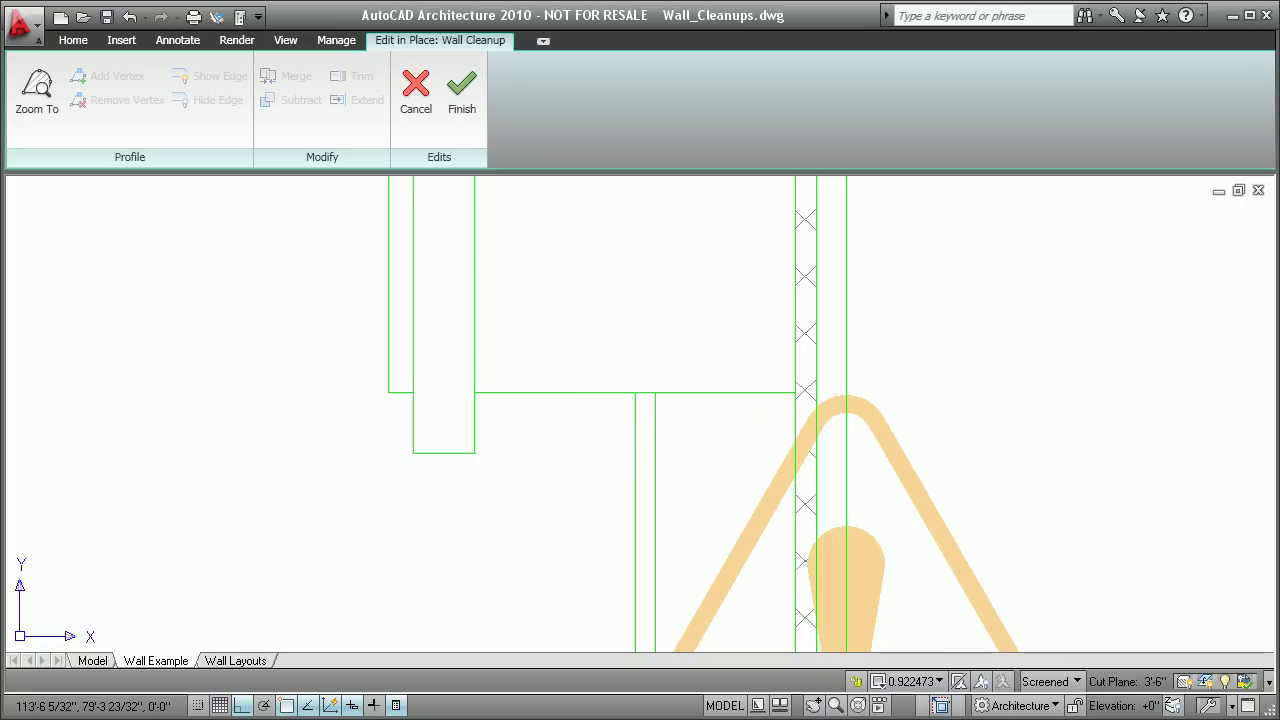
left_click(474, 422)
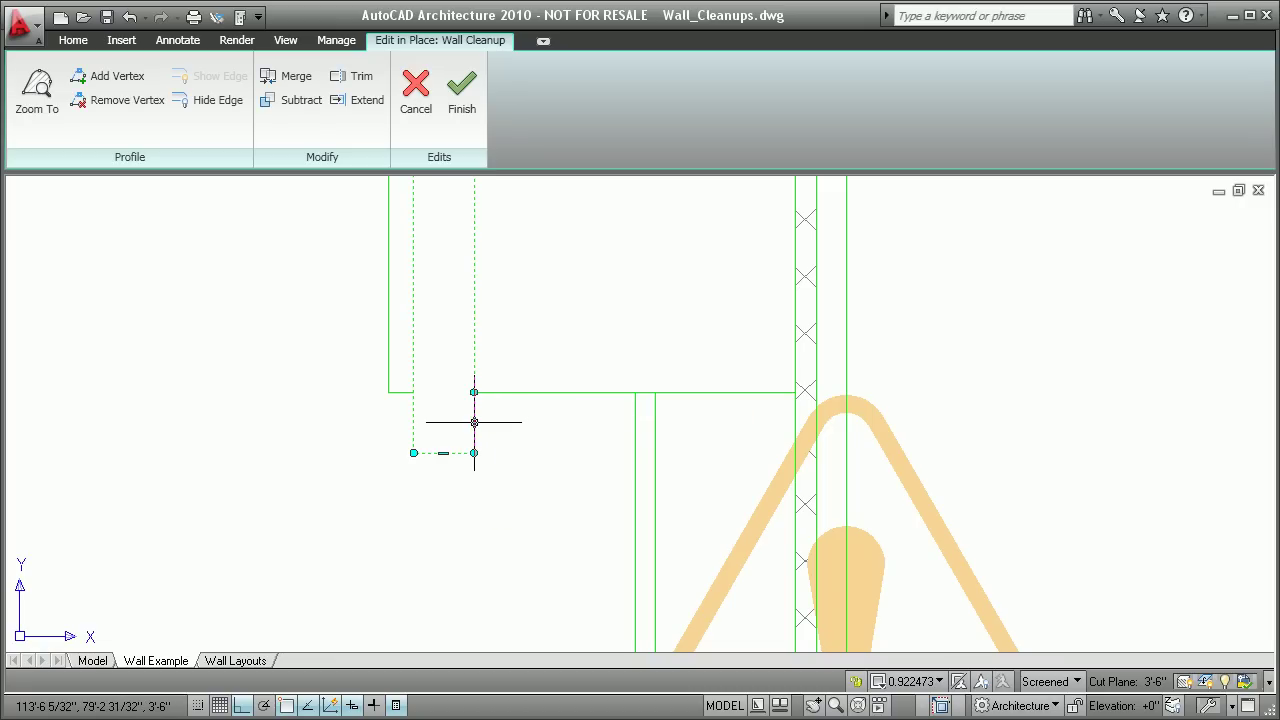
left_click(474, 422)
left_click(690, 425)
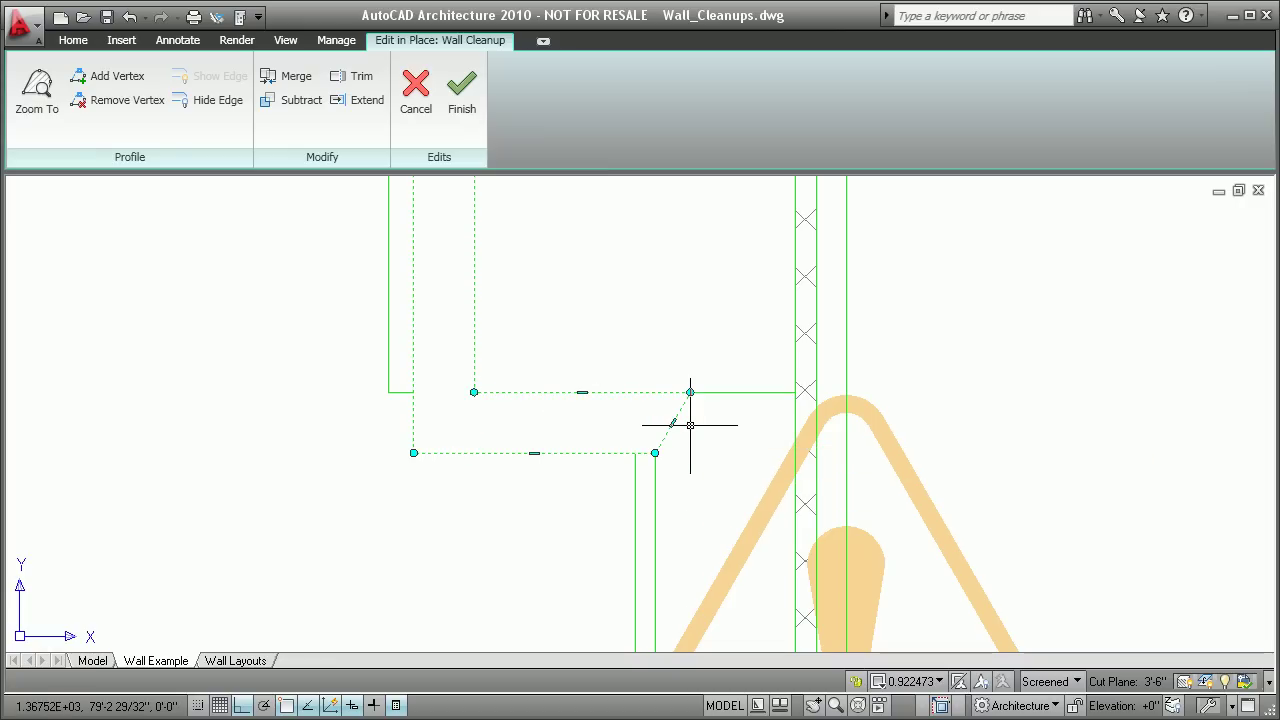
key("Escape")
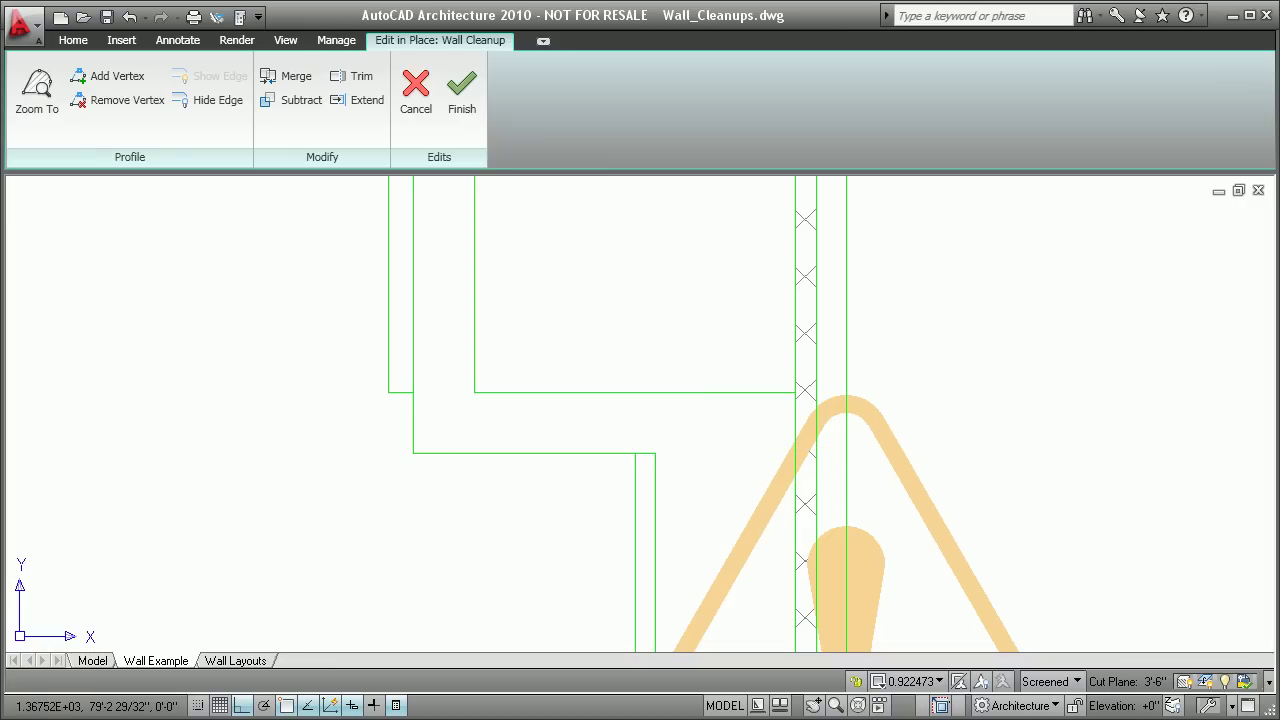
- Offset the outer component's profile edge 2.125, add a corner vertex, and stretch the edge across
left_click(392, 329)
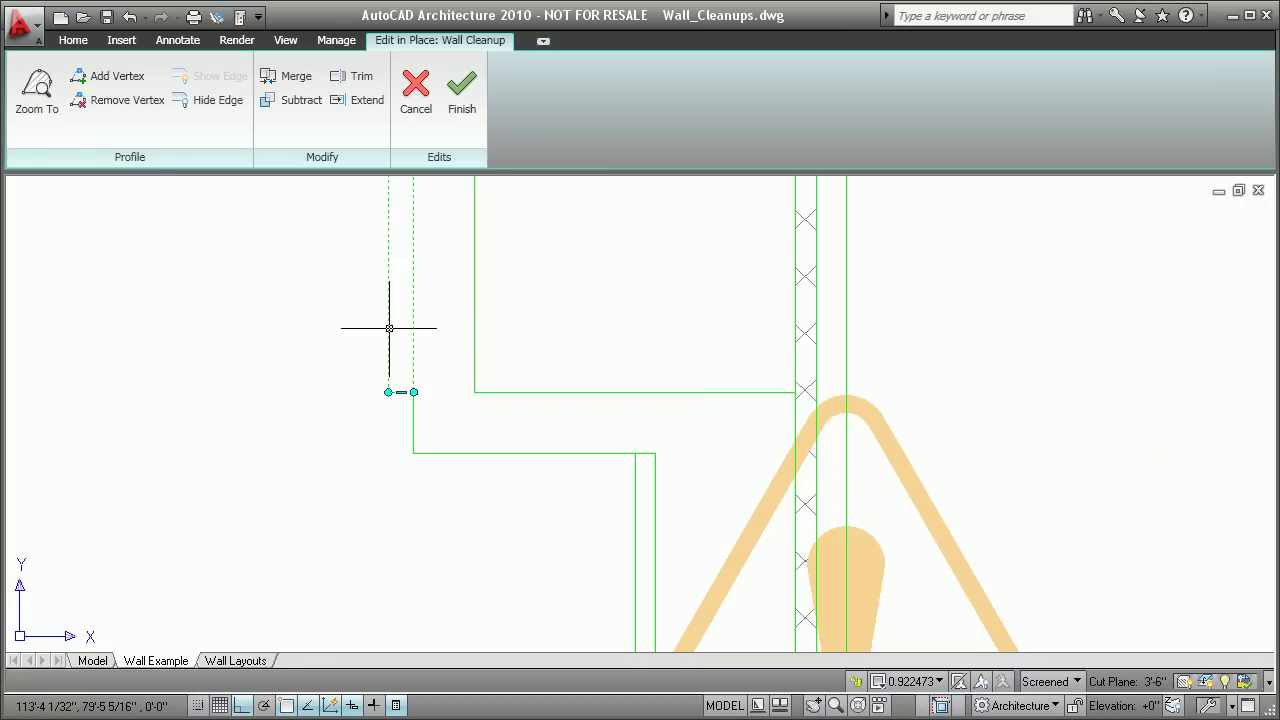
left_click(401, 392)
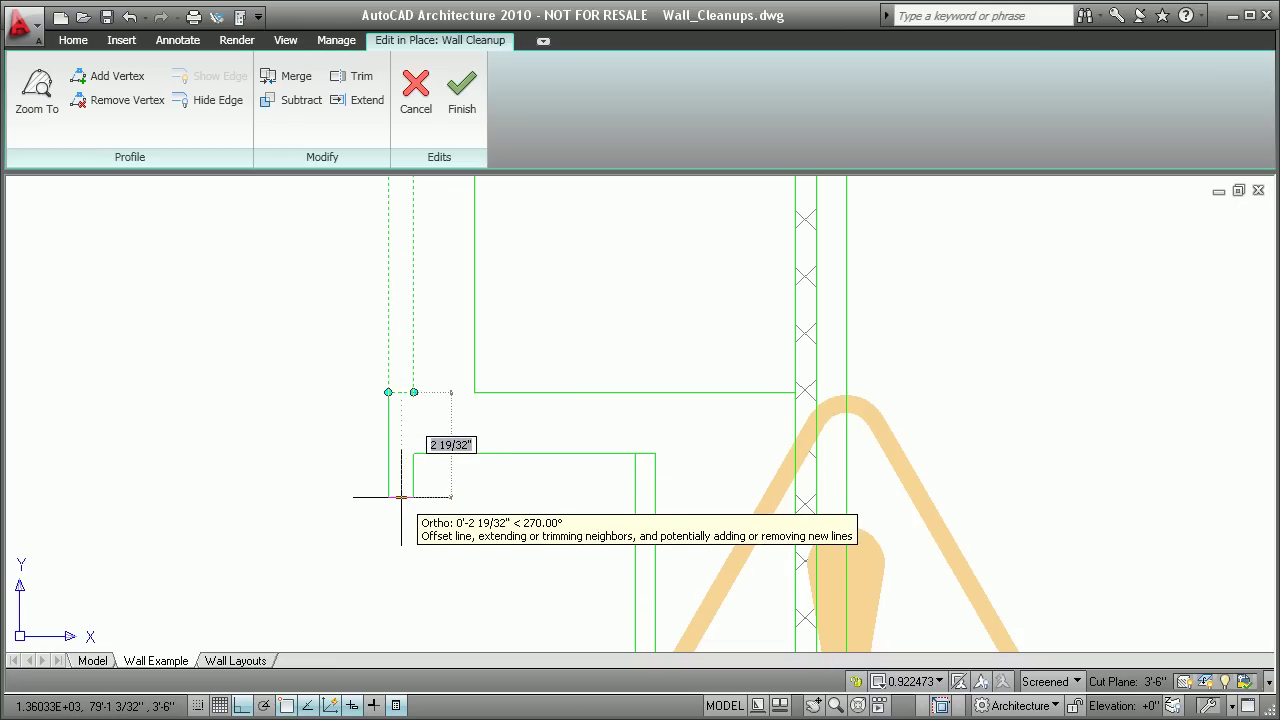
type("2.")
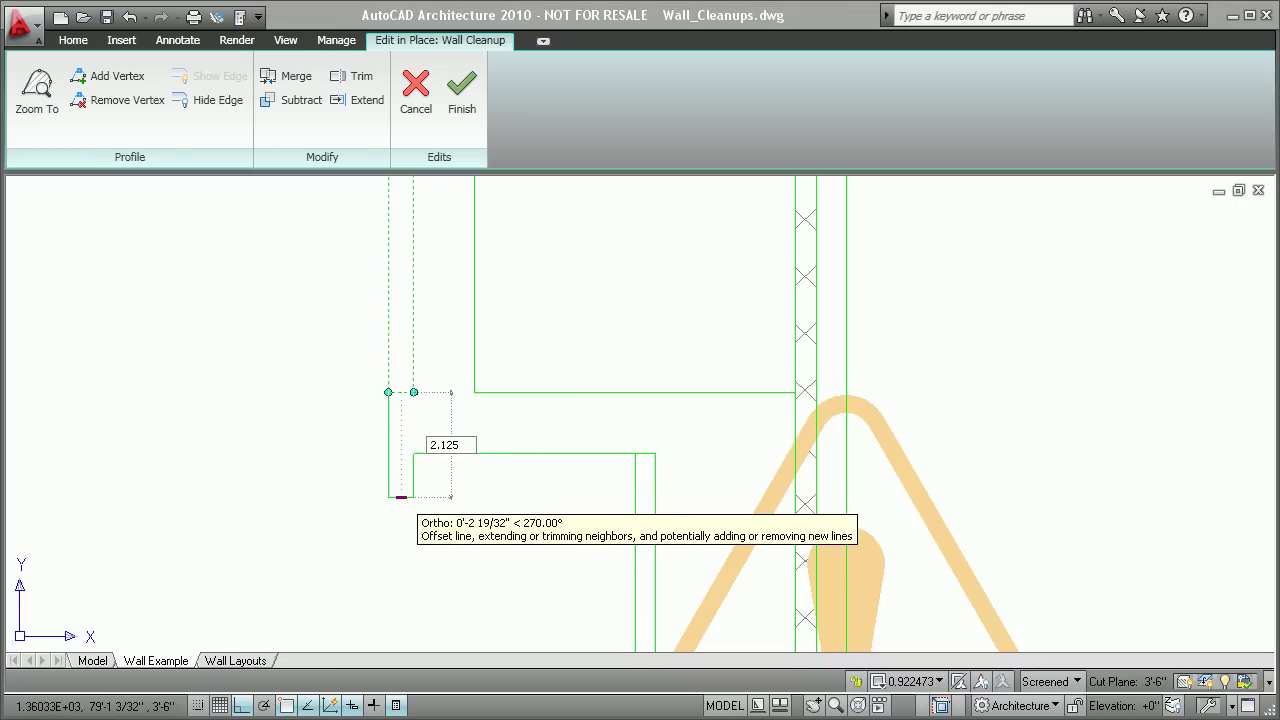
type("125")
key("Return")
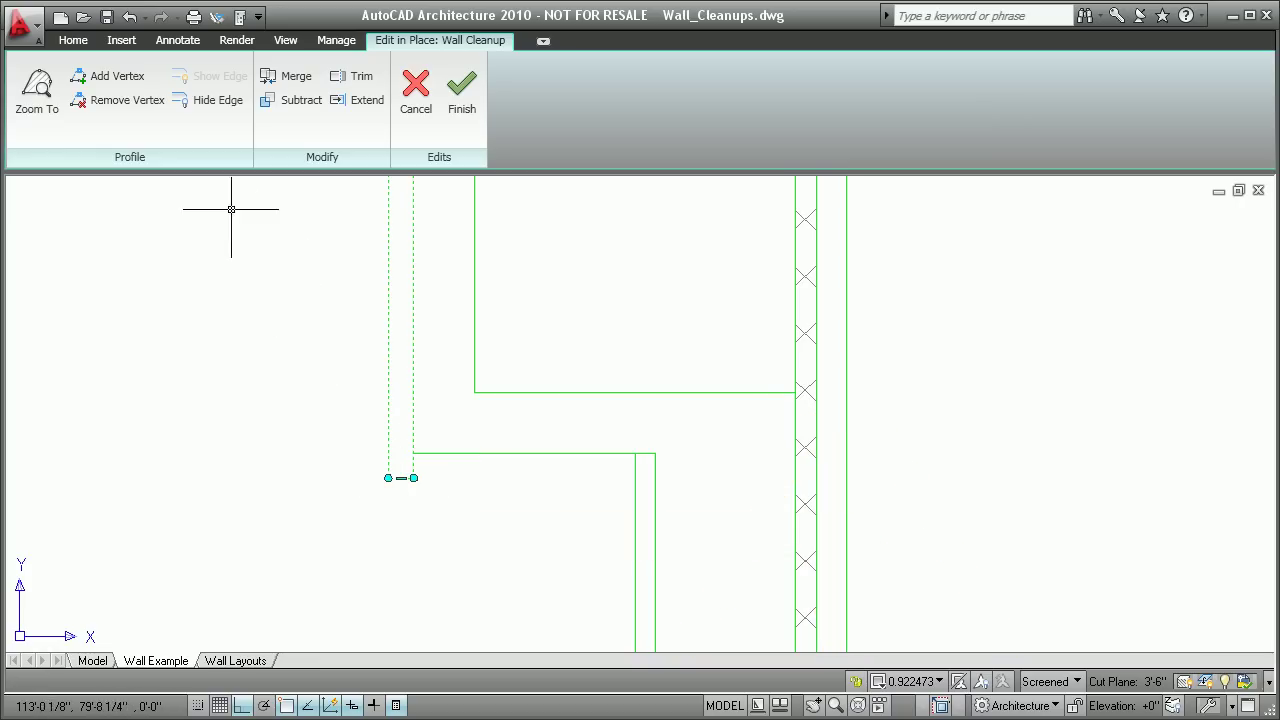
left_click(110, 76)
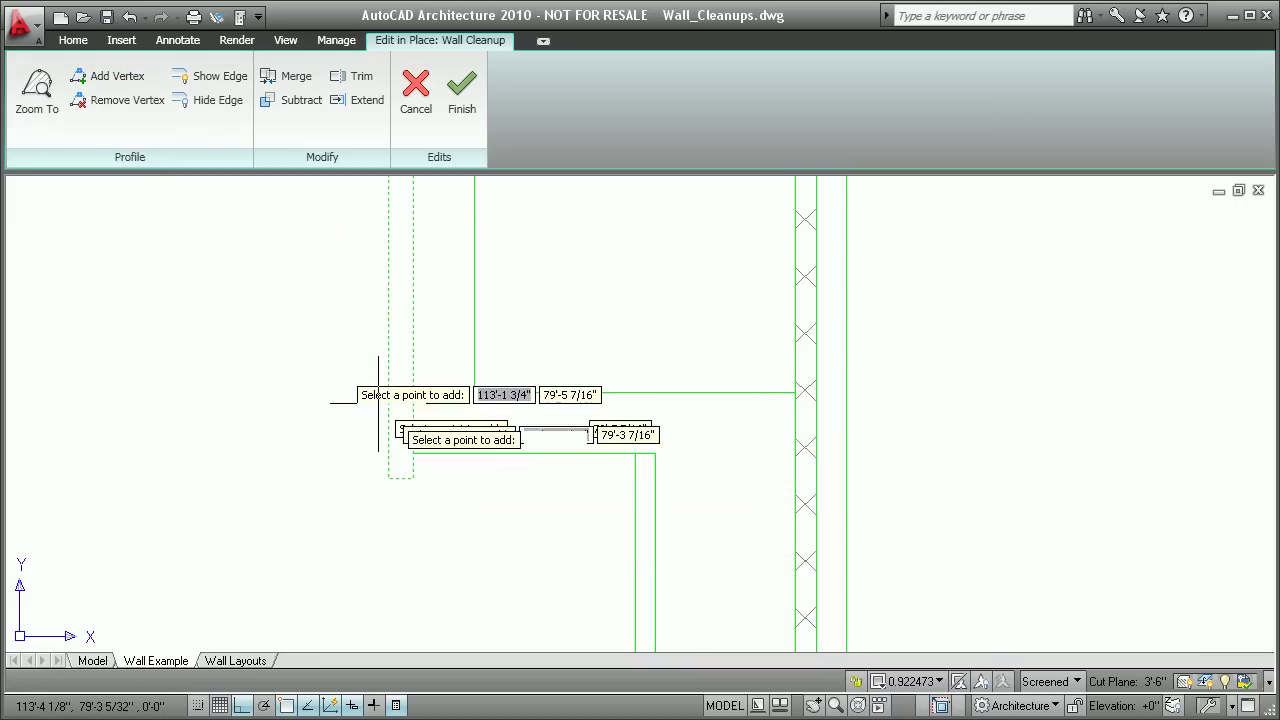
left_click(413, 453)
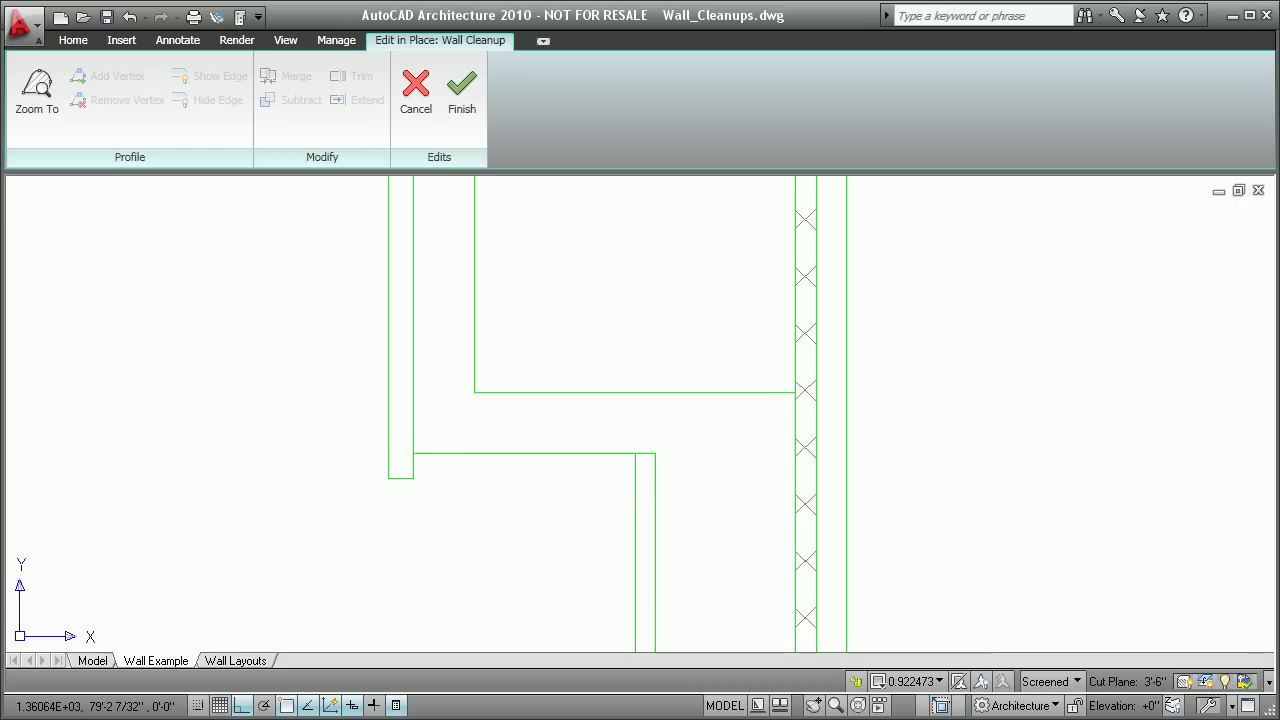
left_click(412, 464)
left_click(413, 476)
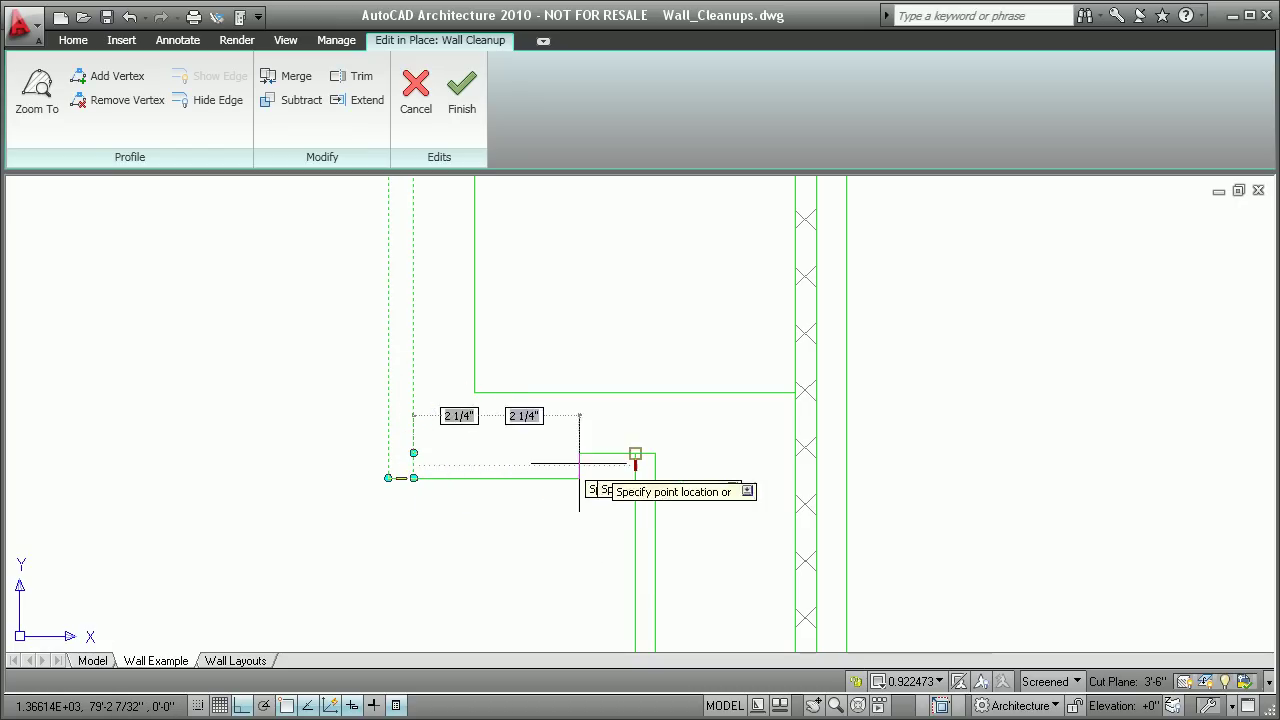
left_click(655, 478)
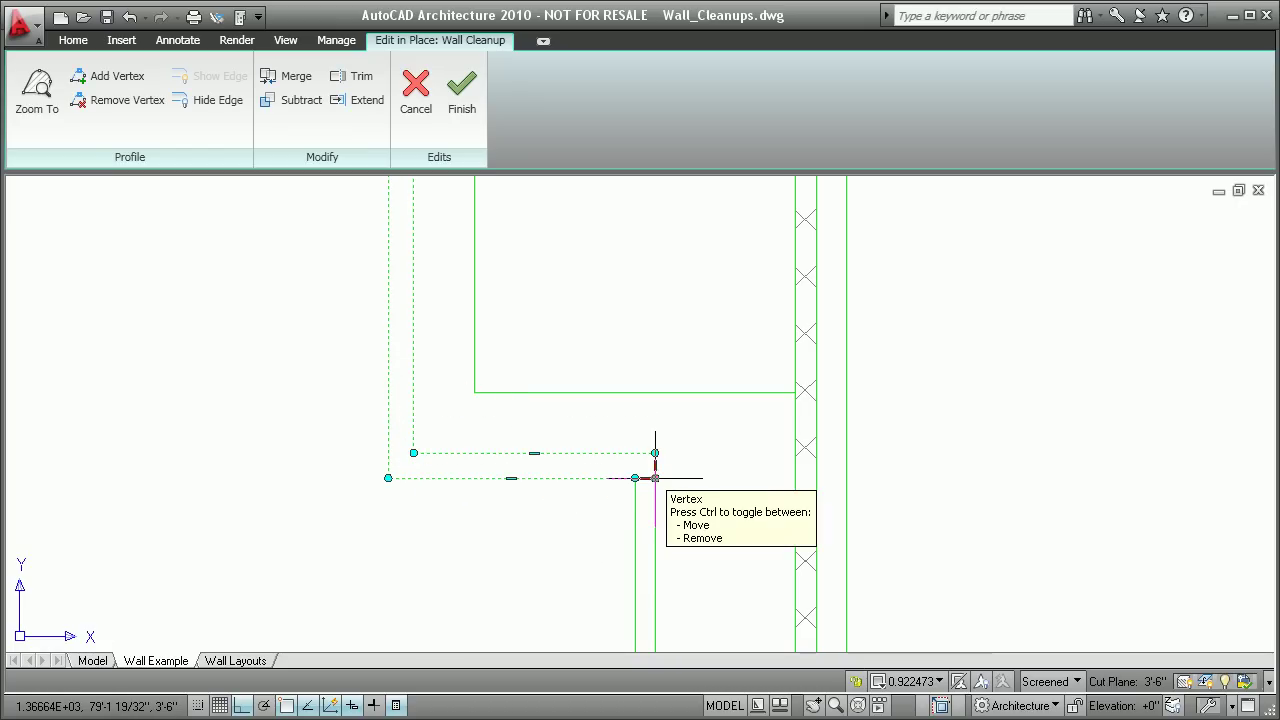
key("Escape")
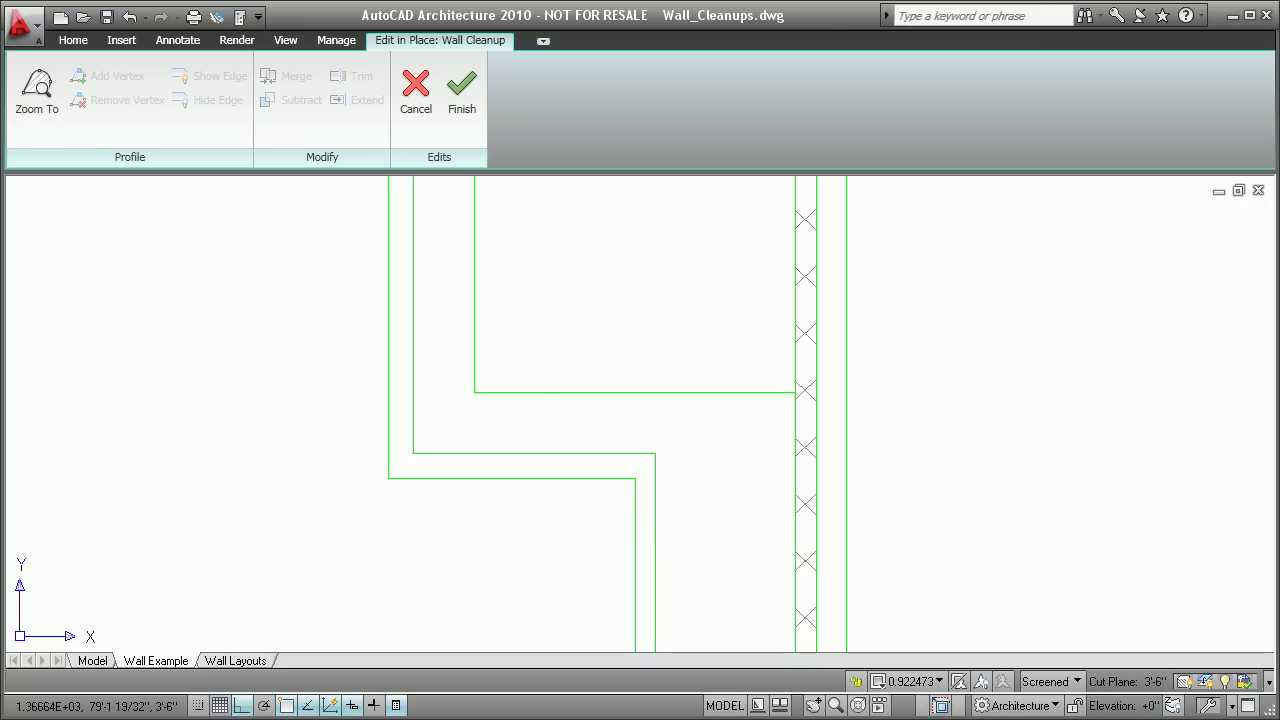
- Finish the cleanup edit, zoom out, and switch to the Wall Layouts sheet
left_click(460, 100)
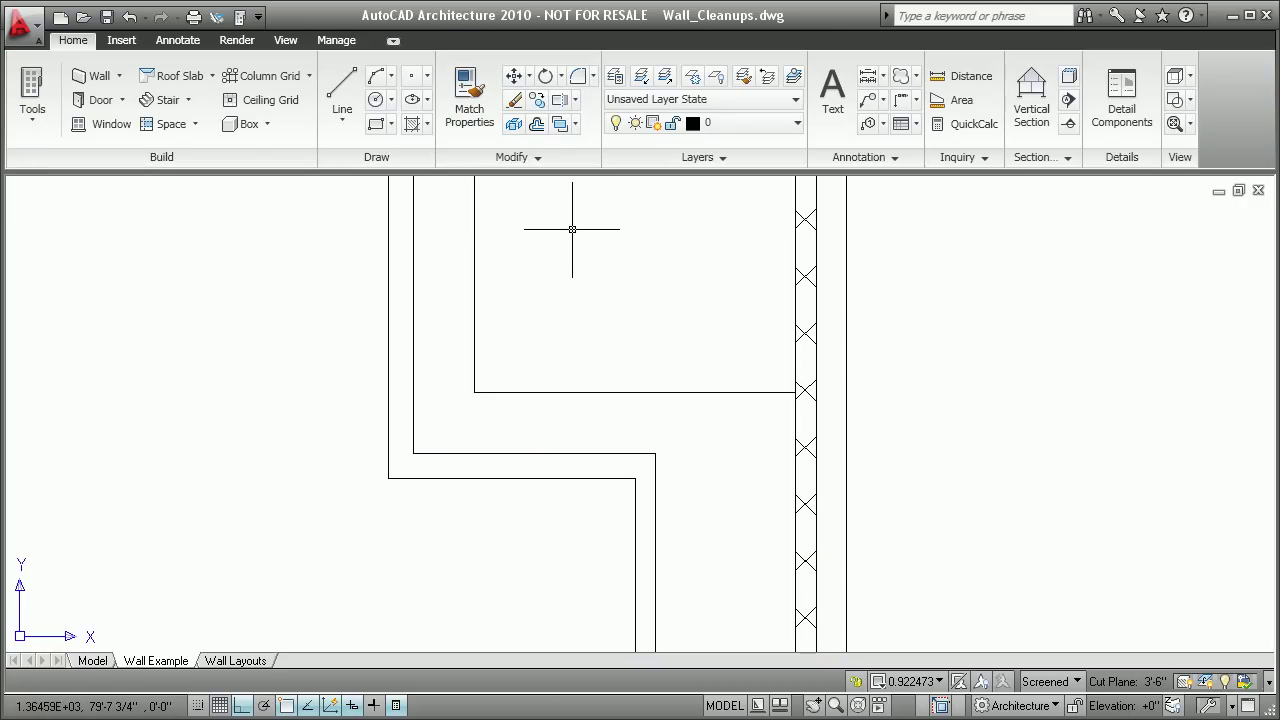
scroll(572, 229, "down", 6)
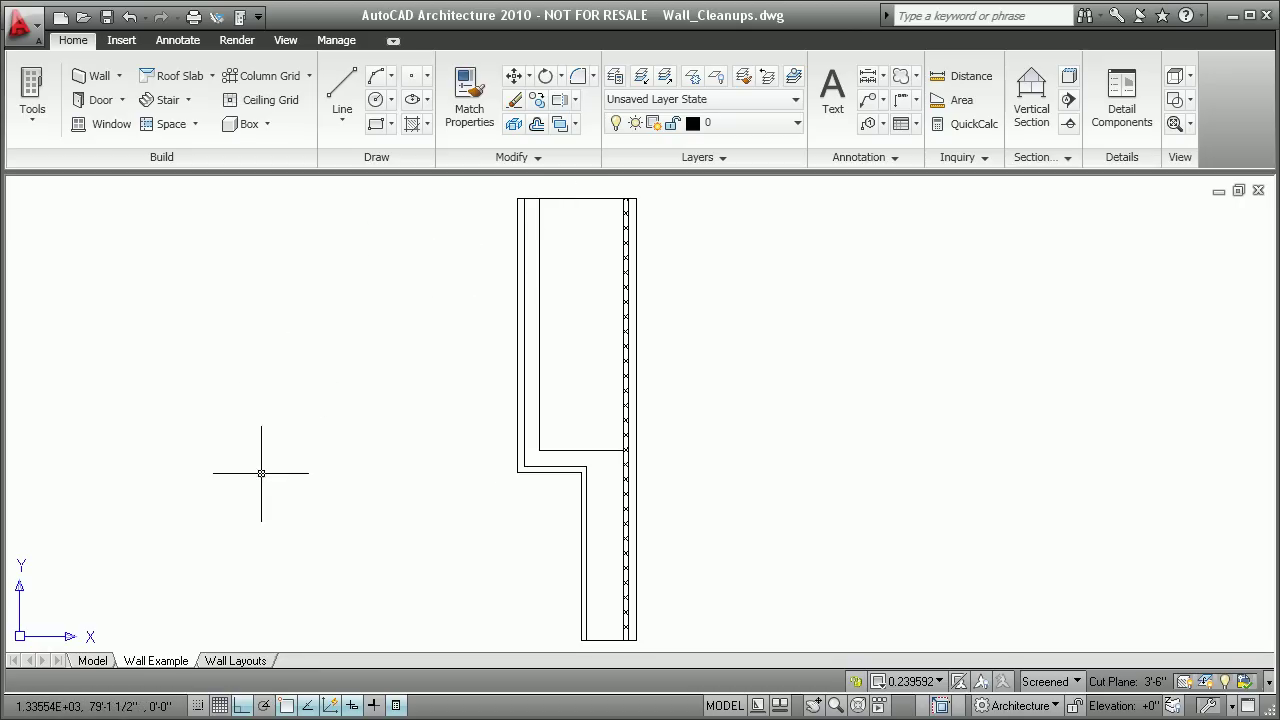
left_click(250, 662)
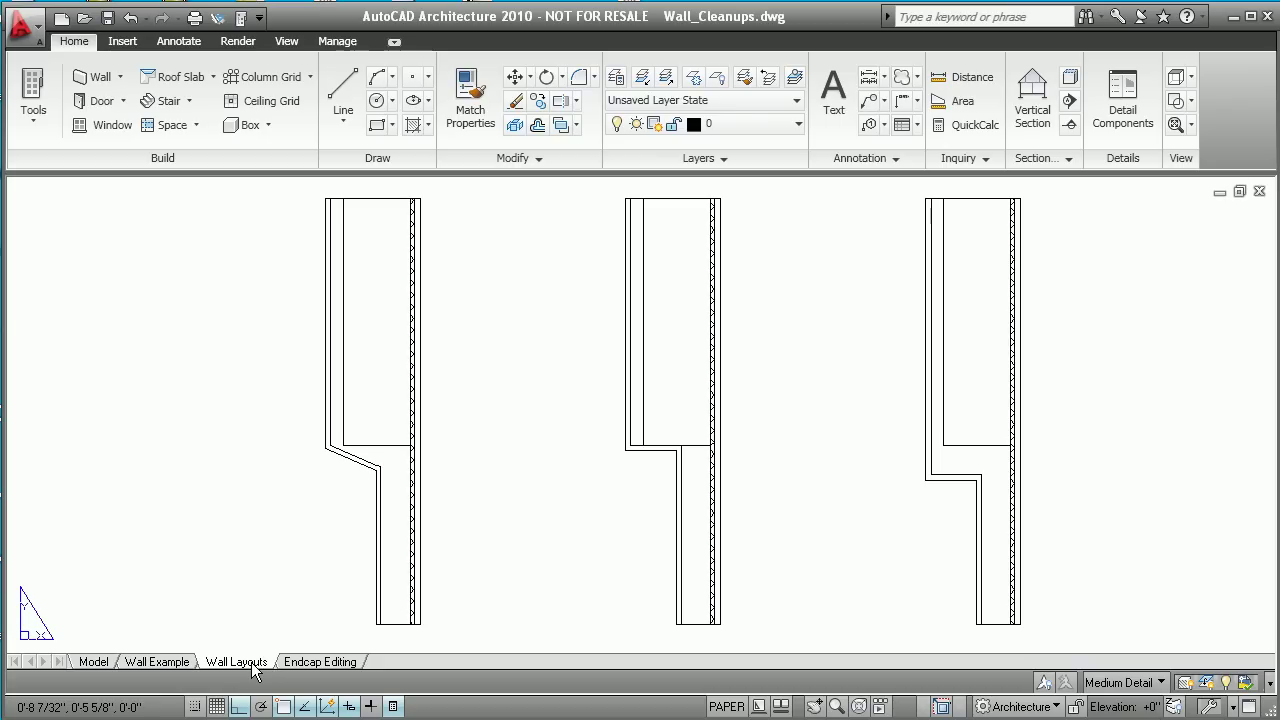
- Switch to the Endcap Editing layout, select the wall, and start Endcap Edit in Place
left_click(318, 662)
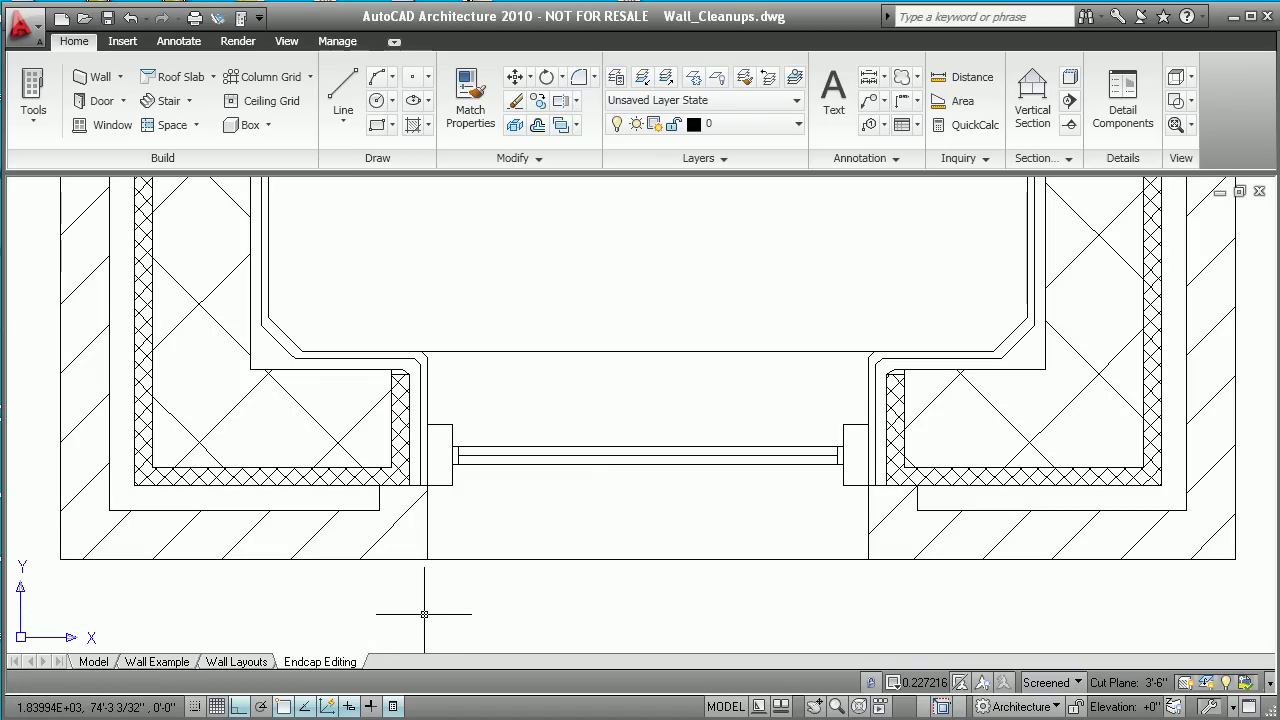
left_click(344, 512)
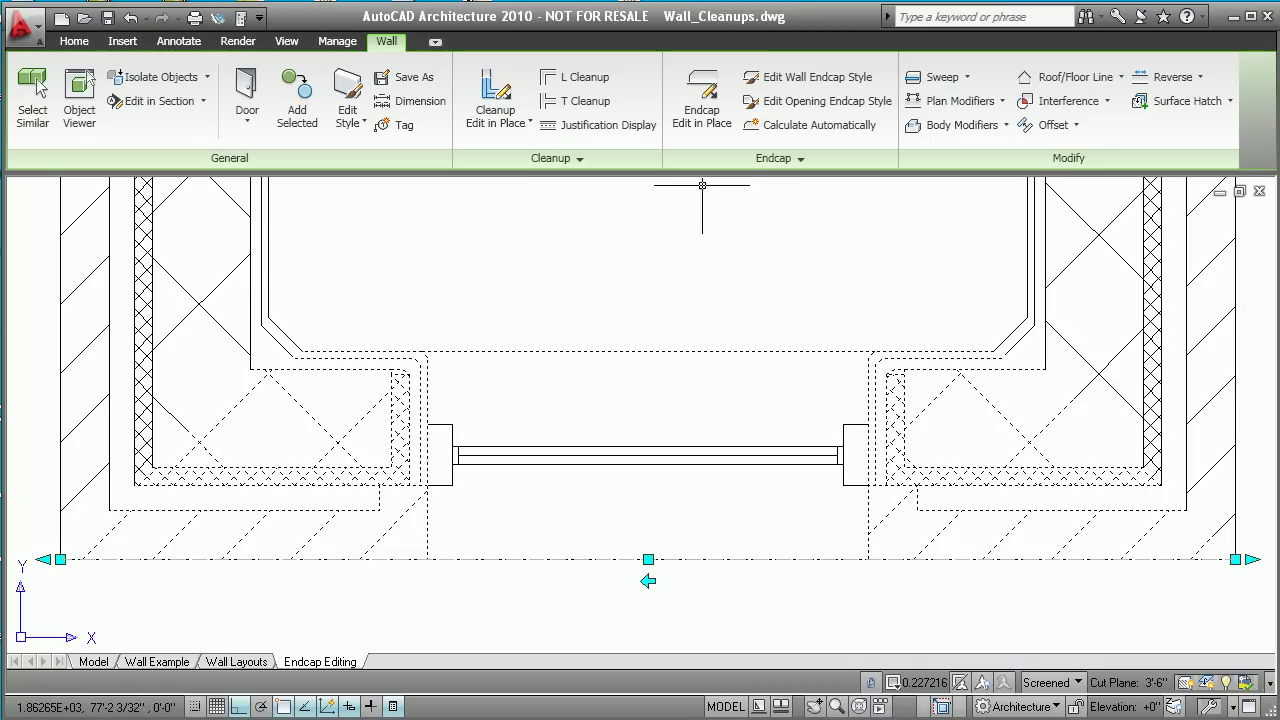
left_click(704, 106)
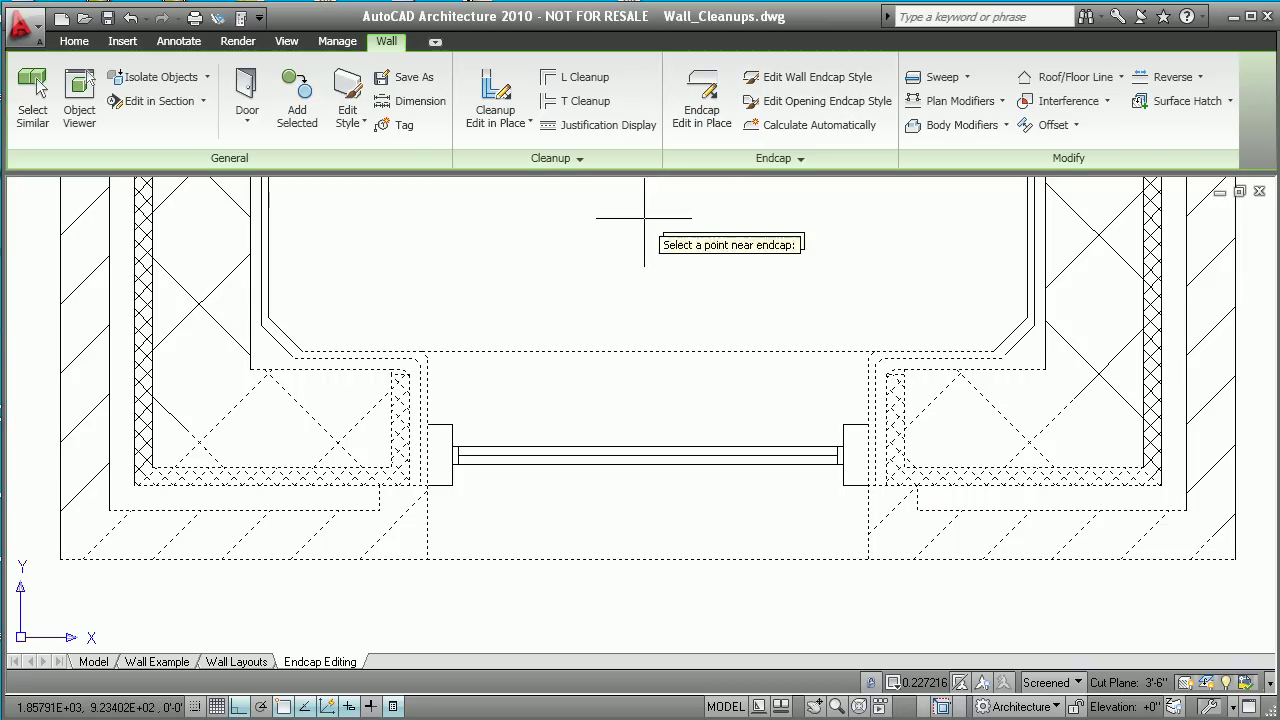
- Fillet the left endcap profile's corner between its vertical and bottom edges with radius 2
left_click(426, 537)
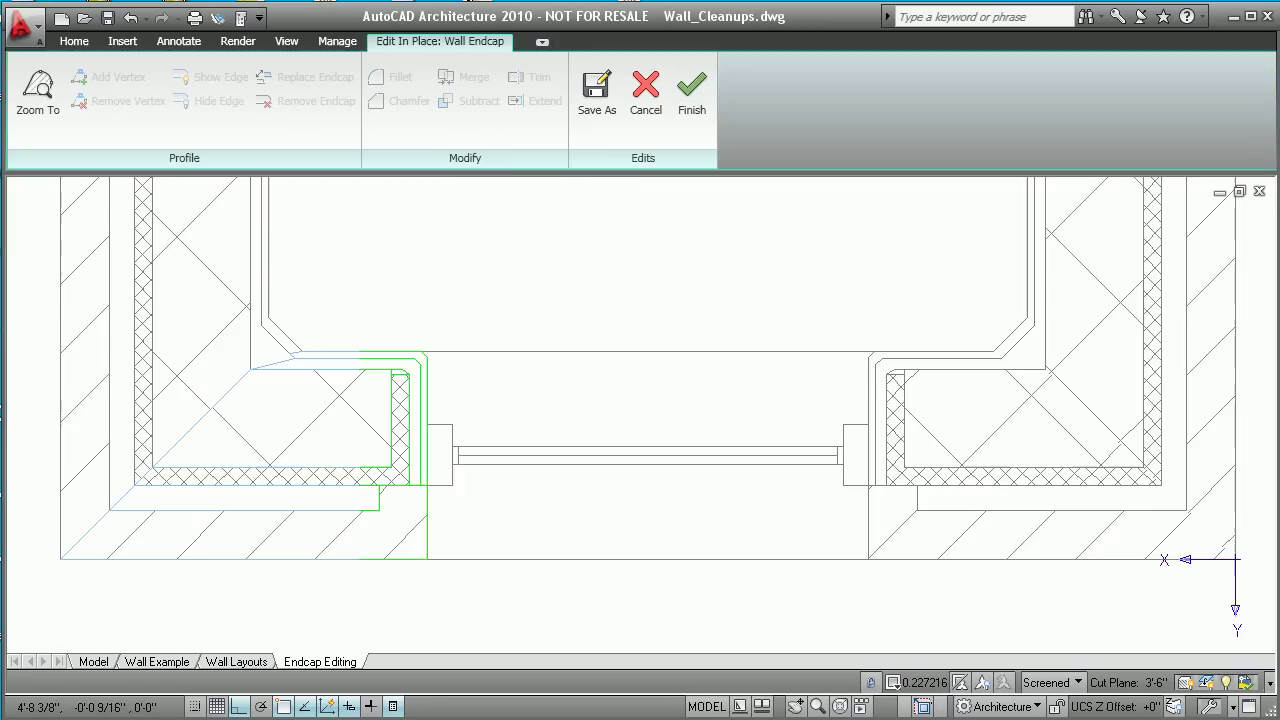
left_click(425, 500)
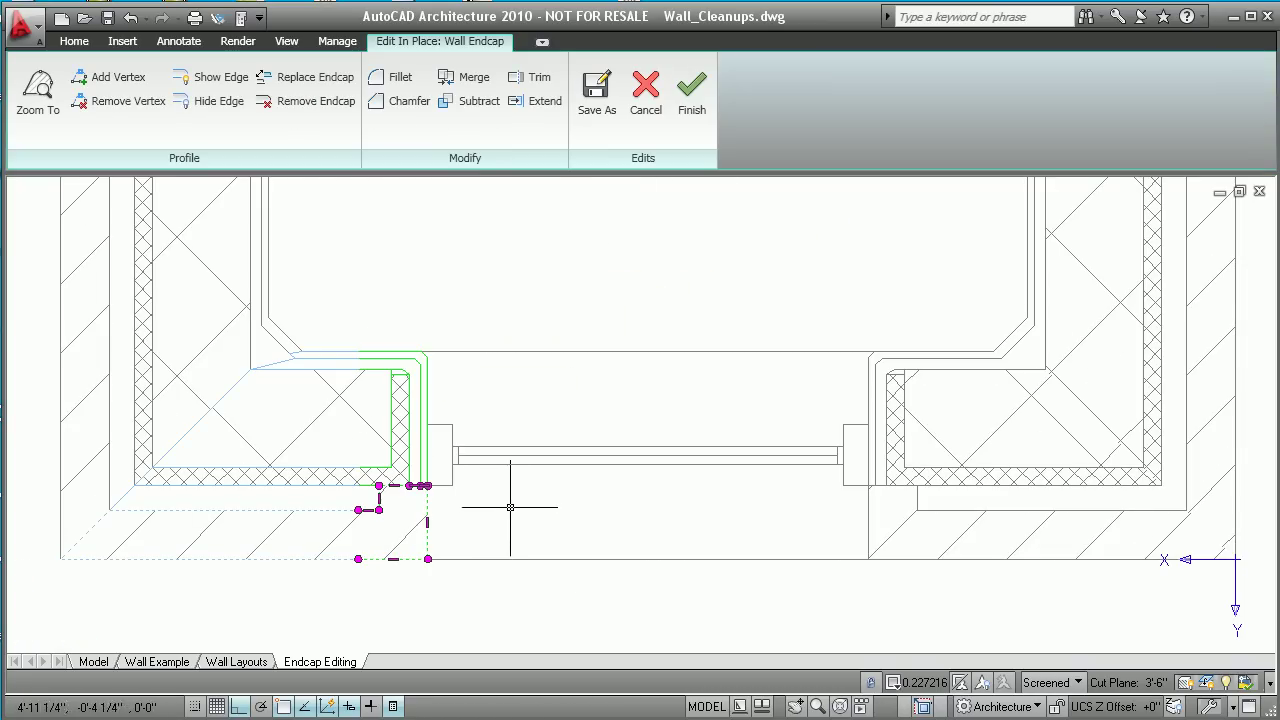
left_click(390, 80)
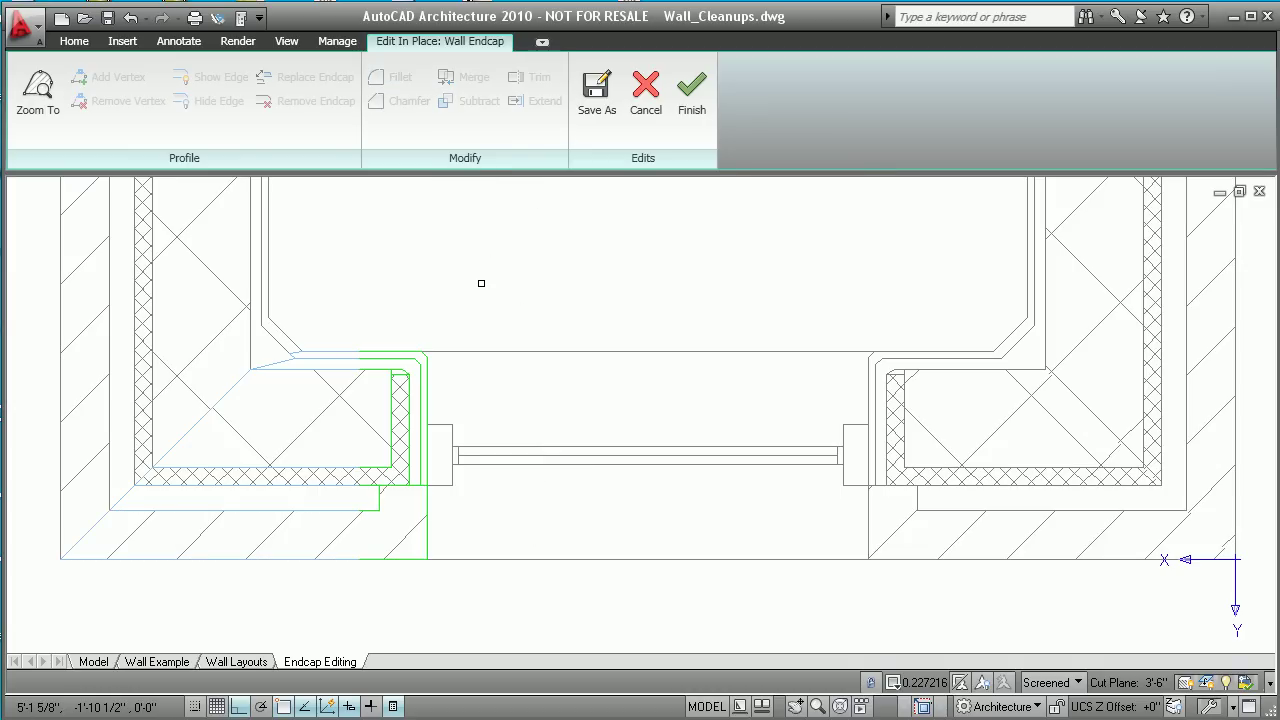
type("r")
key("Return")
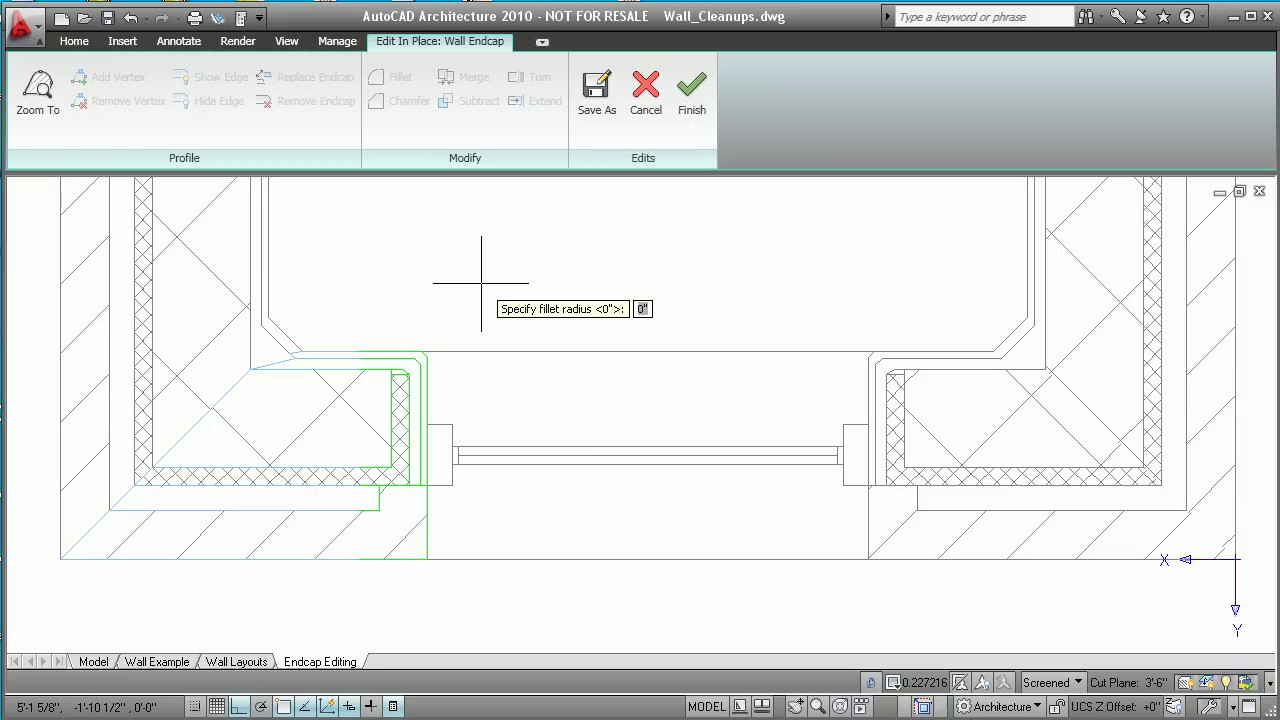
type("2")
key("Return")
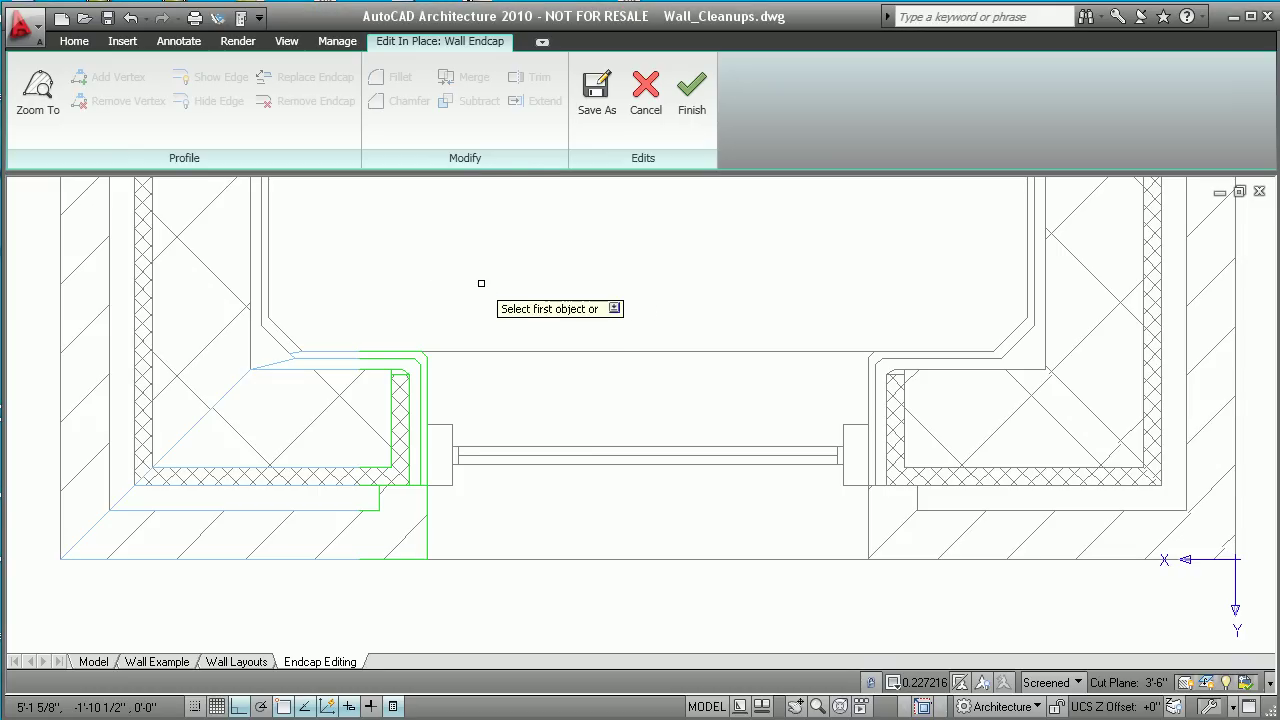
left_click(425, 525)
left_click(400, 558)
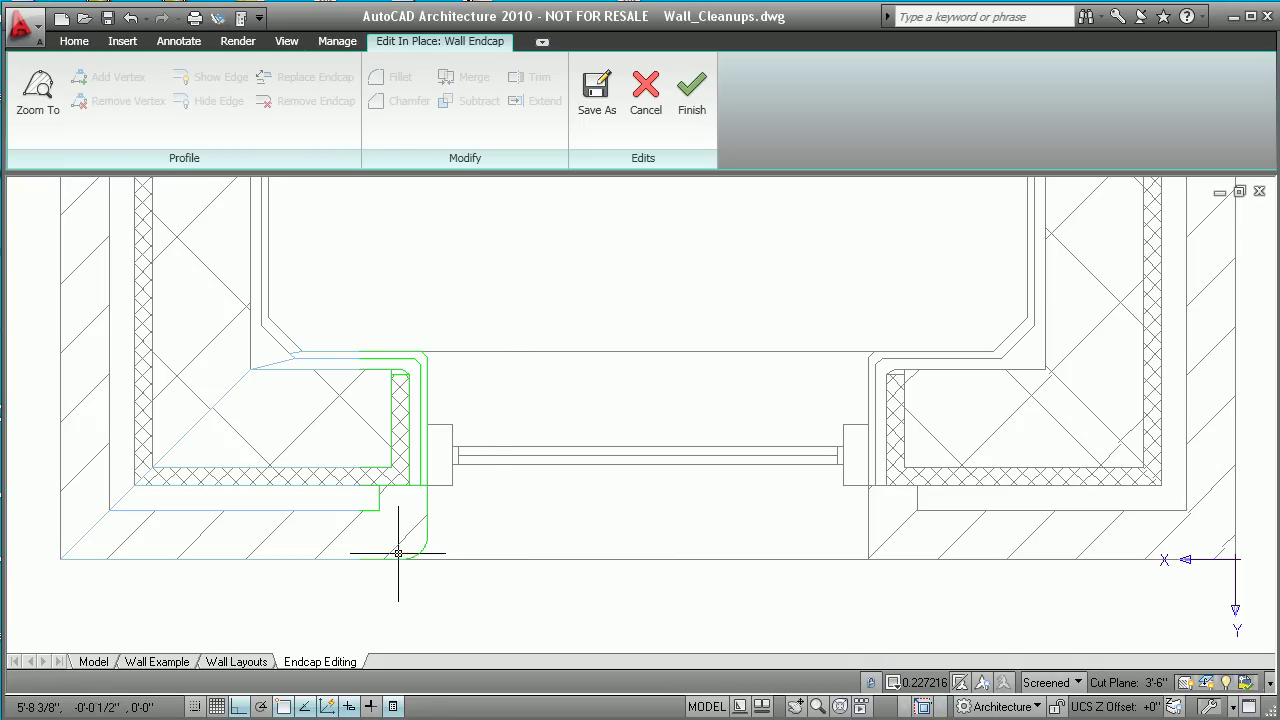
- Finish the endcap edit and save it as new opening and wall endcap styles
left_click(687, 95)
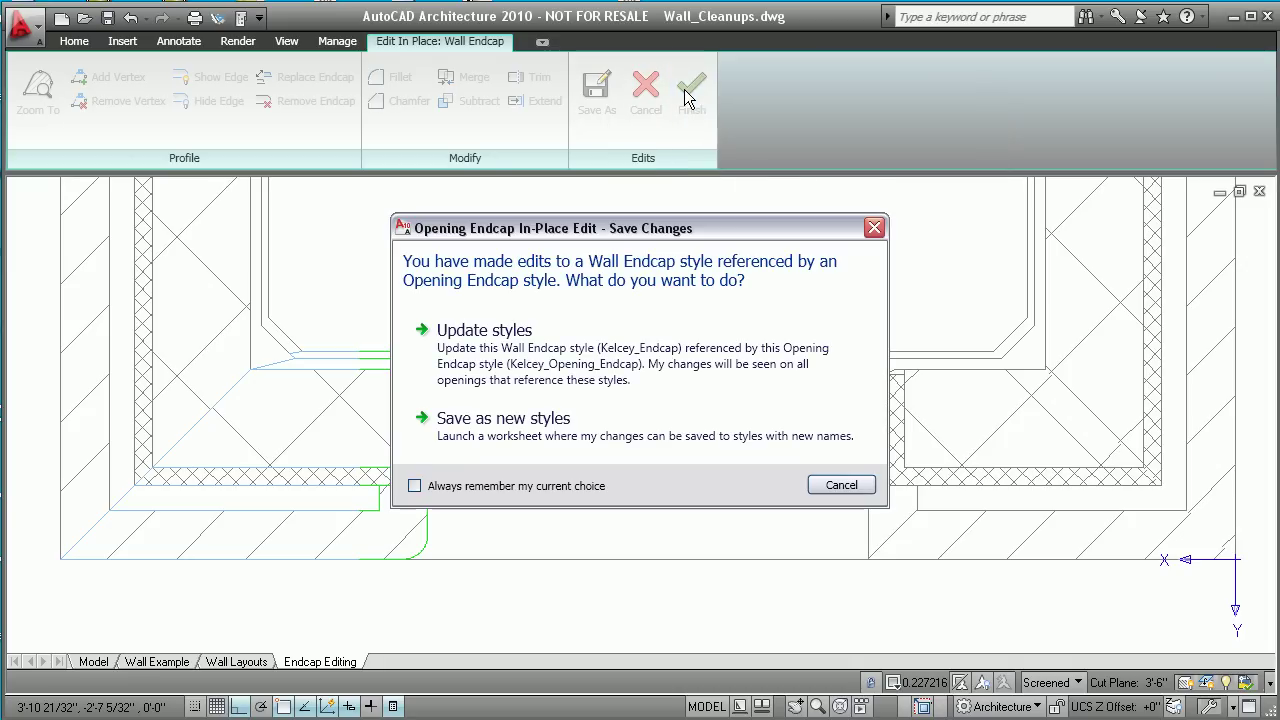
left_click(507, 428)
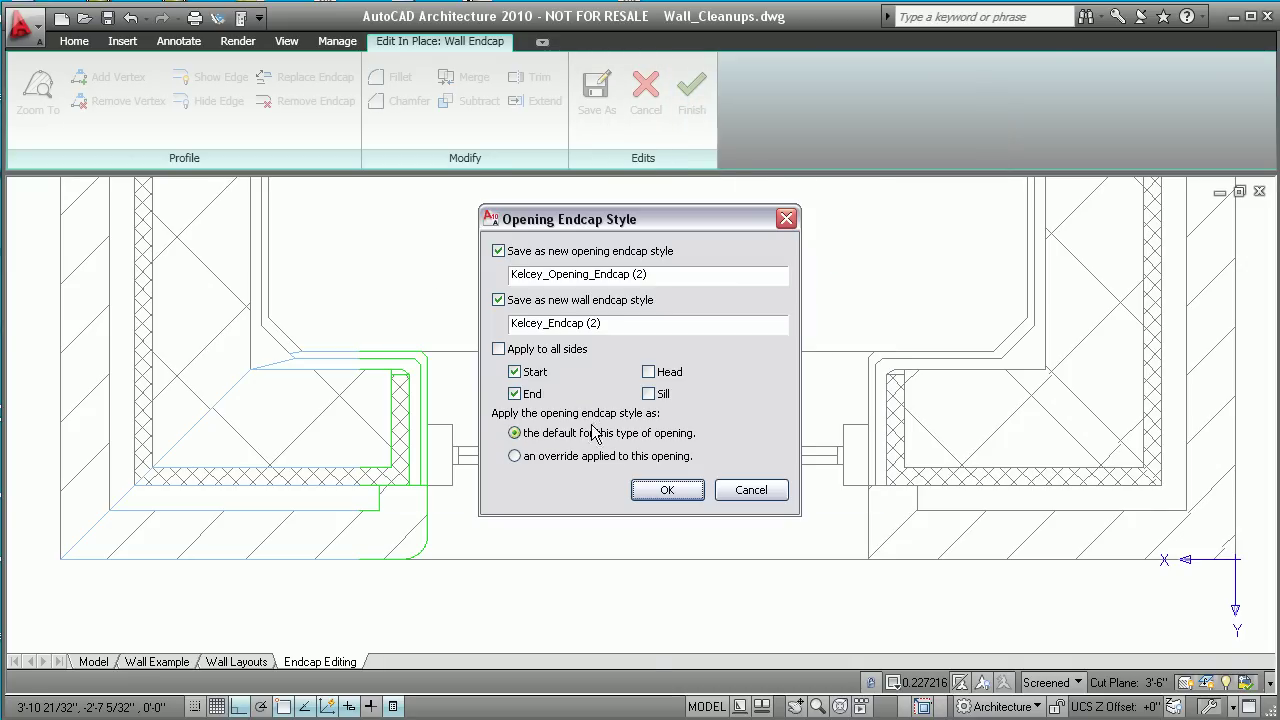
left_click(651, 491)
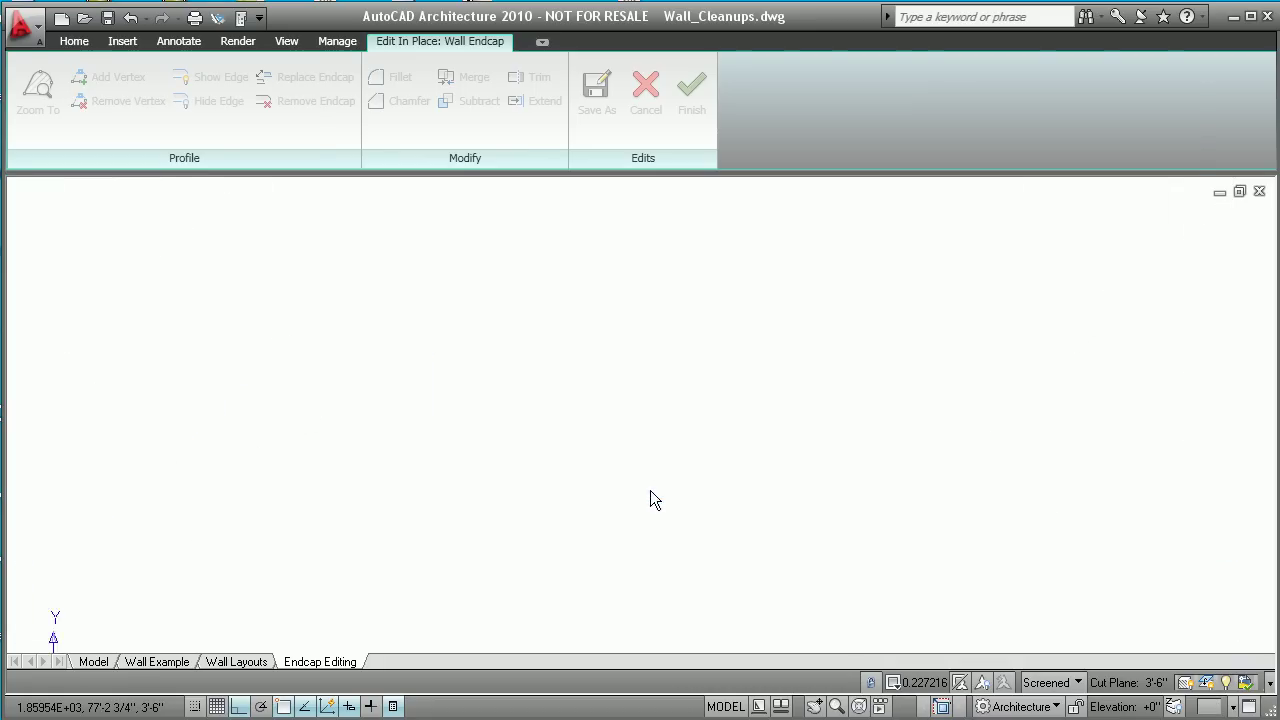